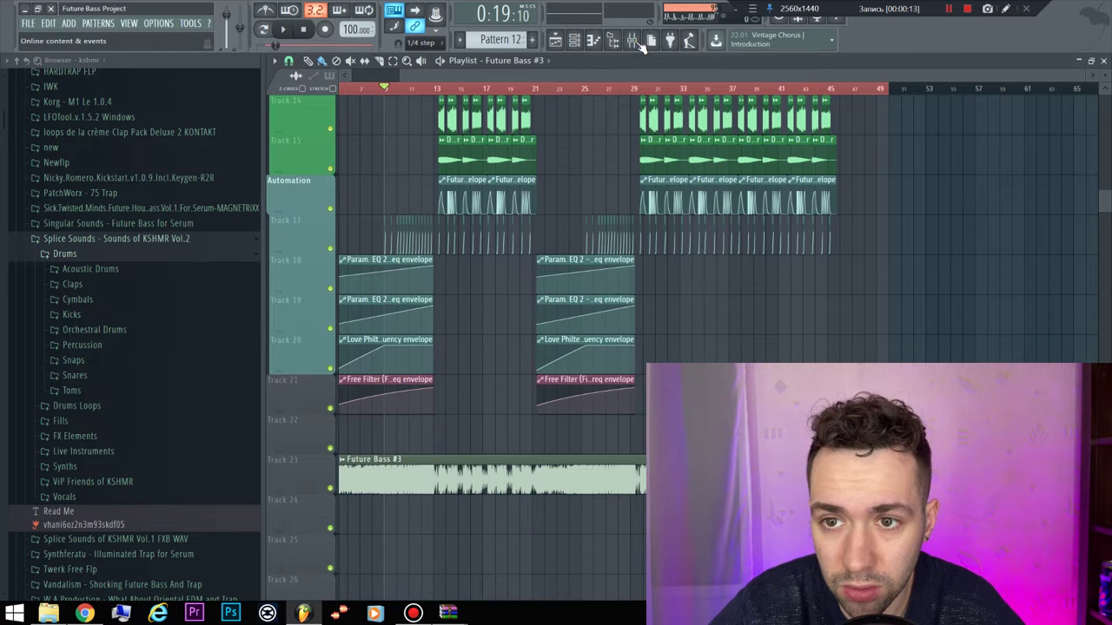
{"action": "key", "text": "F9"}
{"action": "left_click", "coordinate": [189, 24]}
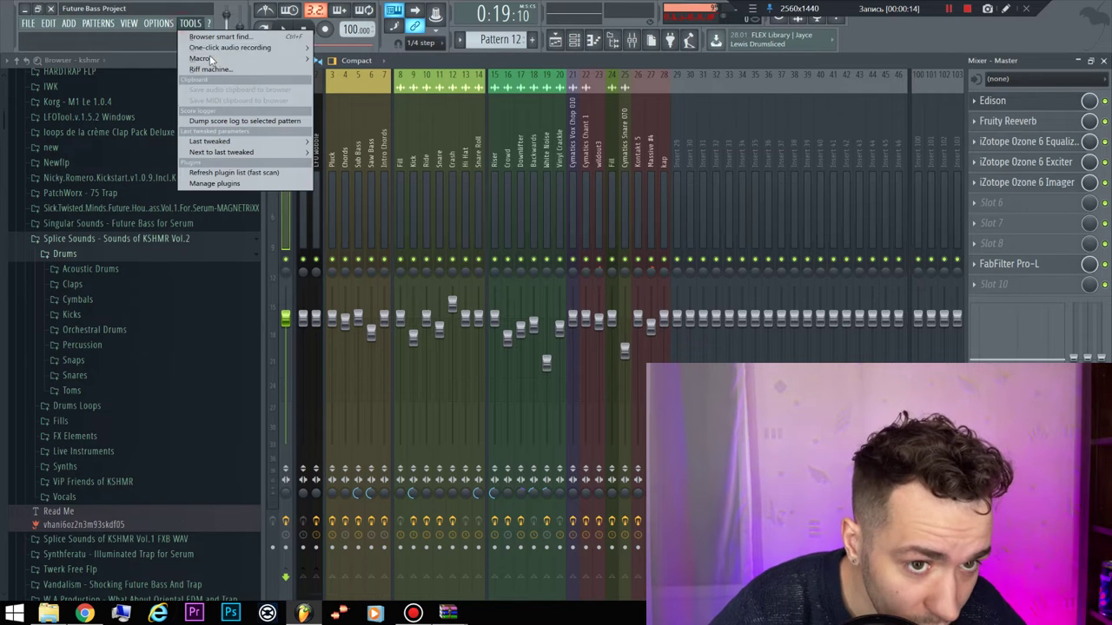
{"action": "mouse_move", "coordinate": [208, 58]}
{"action": "left_click", "coordinate": [369, 143]}
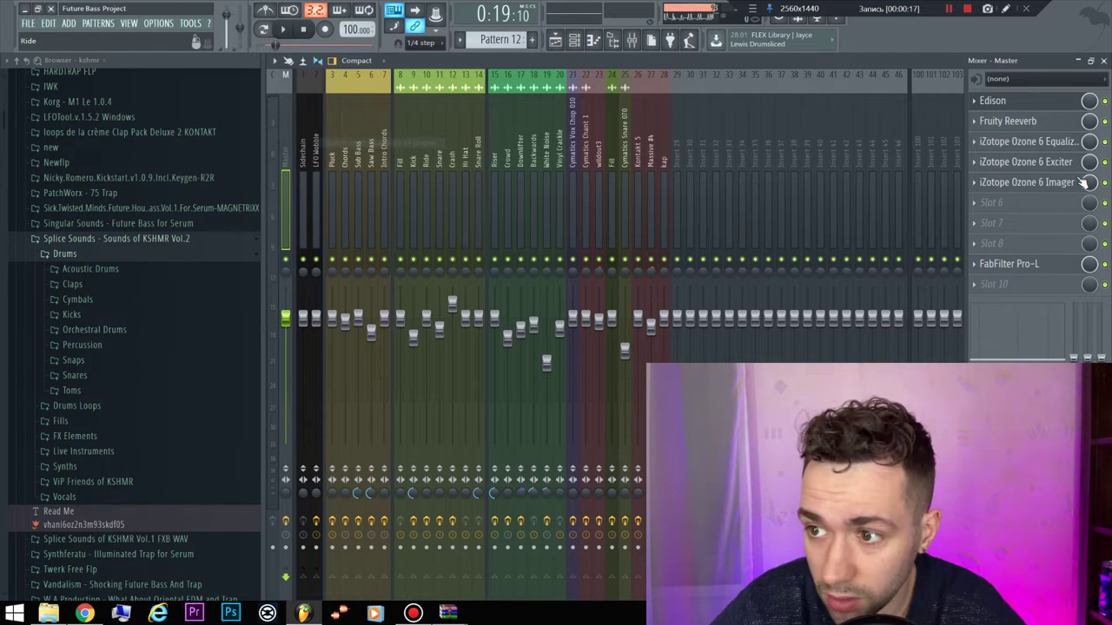
{"action": "left_click", "coordinate": [1104, 61]}
Play the arrangement from around bar 9 through the first drop, stop, and place the playhead at bar 13
{"action": "key", "text": "space"}
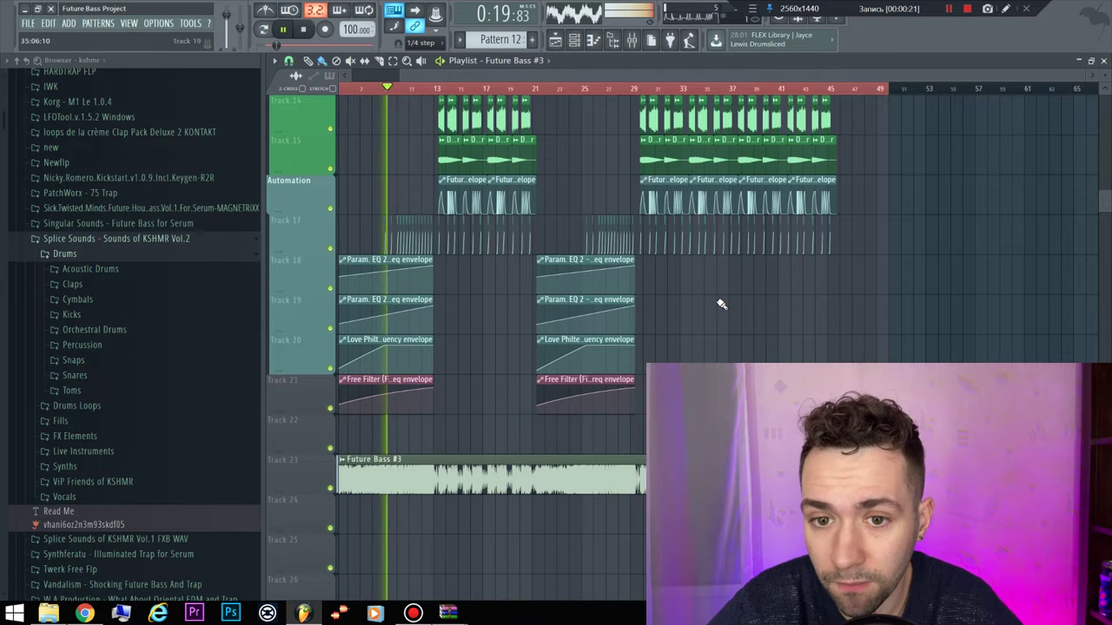
{"action": "scroll", "coordinate": [677, 295], "scroll_direction": "up", "scroll_amount": 7}
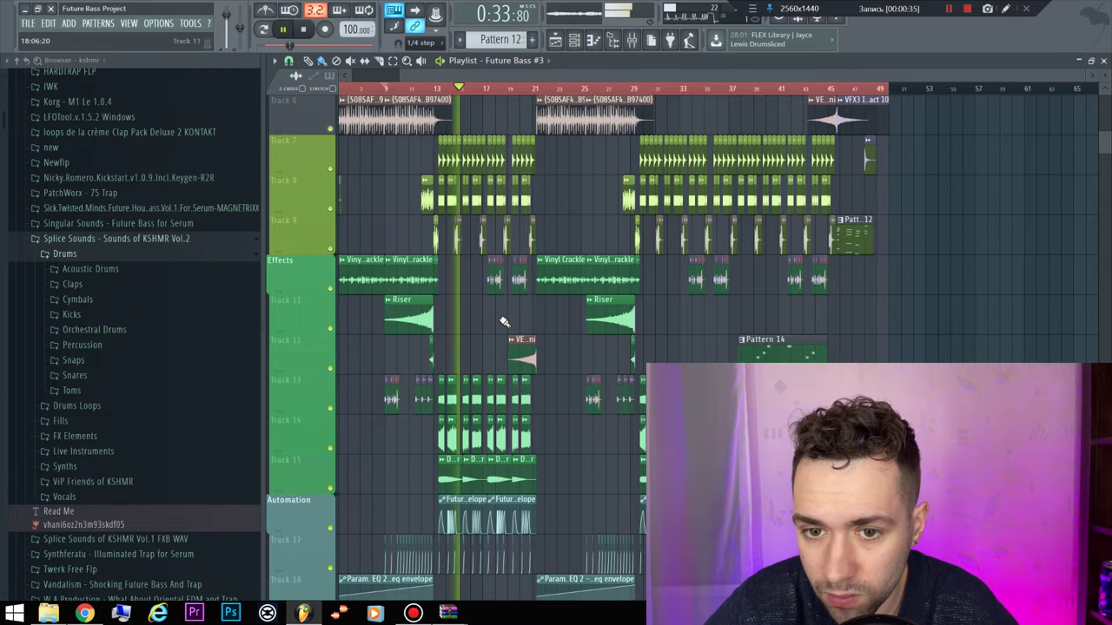
{"action": "scroll", "coordinate": [504, 322], "scroll_direction": "up", "scroll_amount": 2}
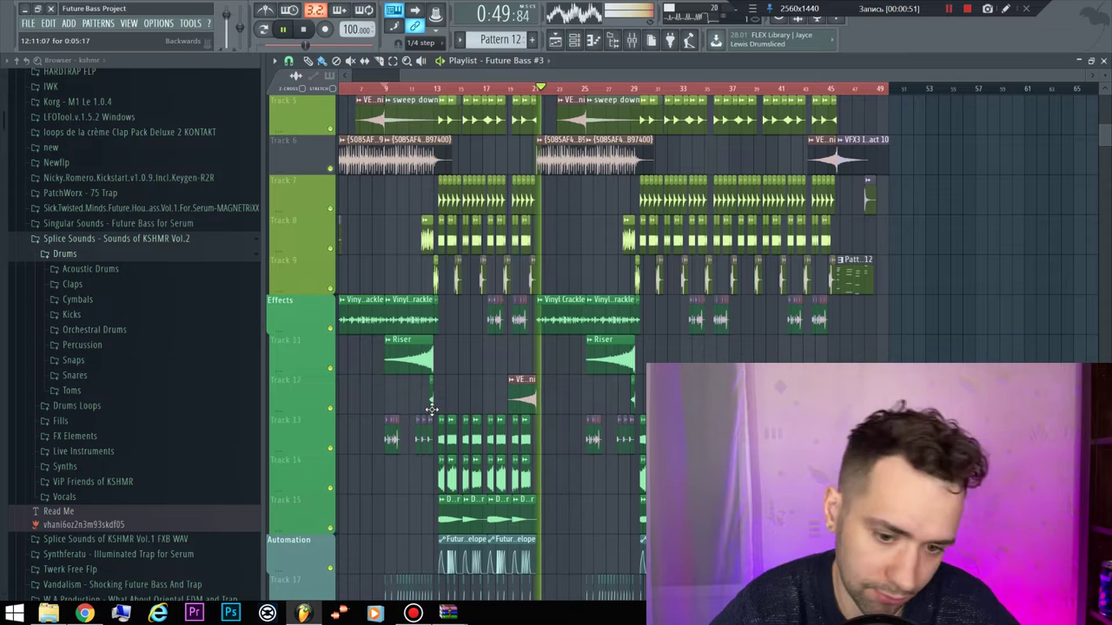
{"action": "key", "text": "space"}
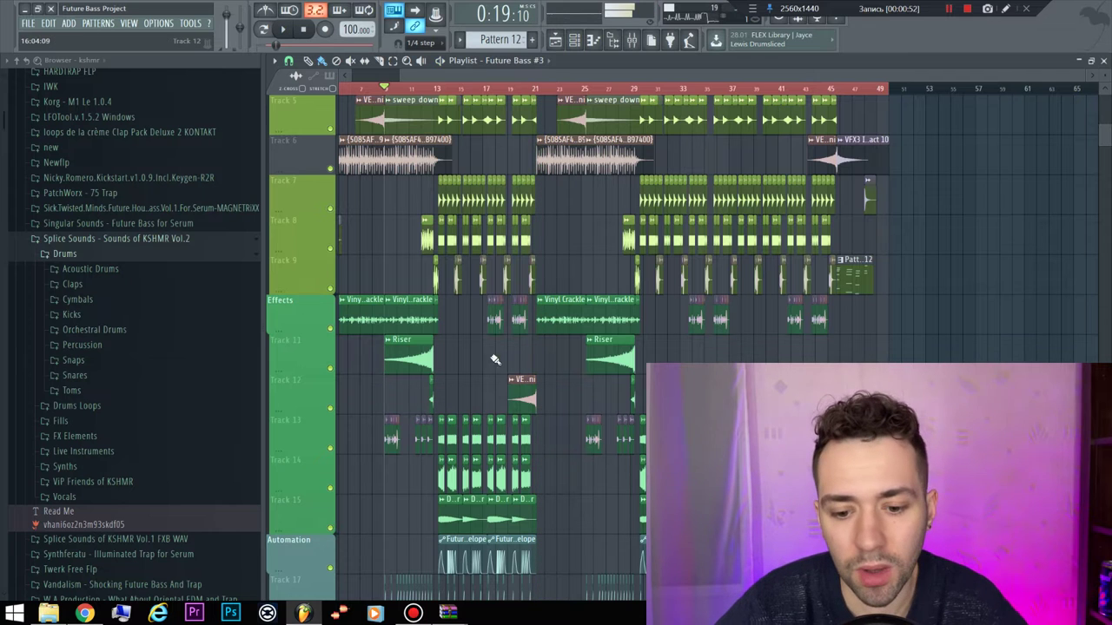
{"action": "left_click", "coordinate": [433, 88]}
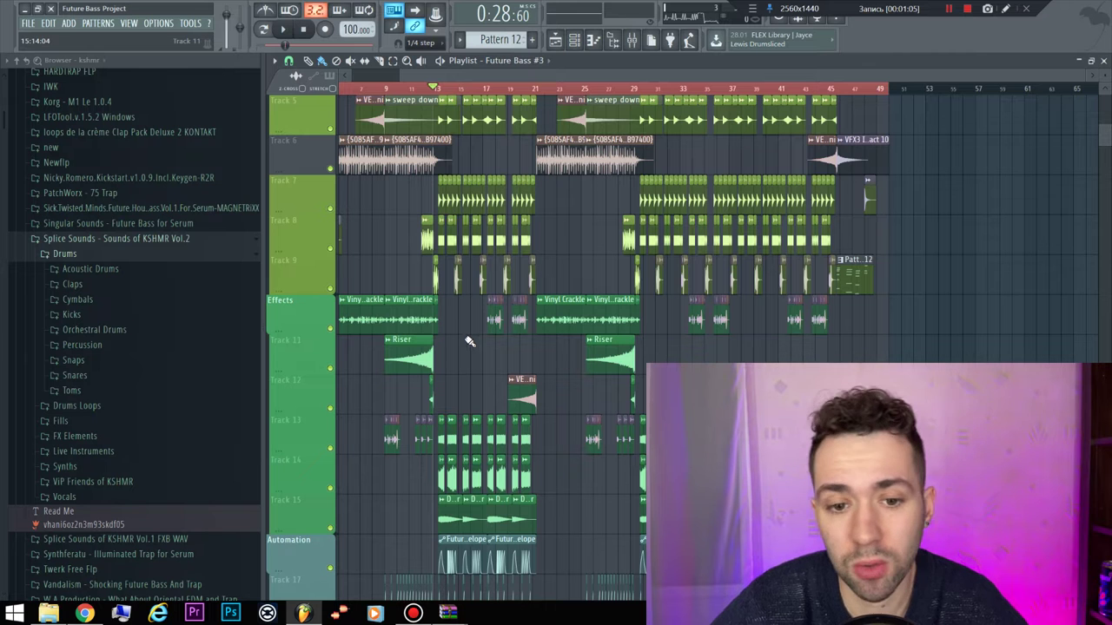
Switch to Chrome to show the AudioJungle earnings page and the OddVision Media YouTube channel, and return to FL Studio
{"action": "key", "text": "alt+Tab"}
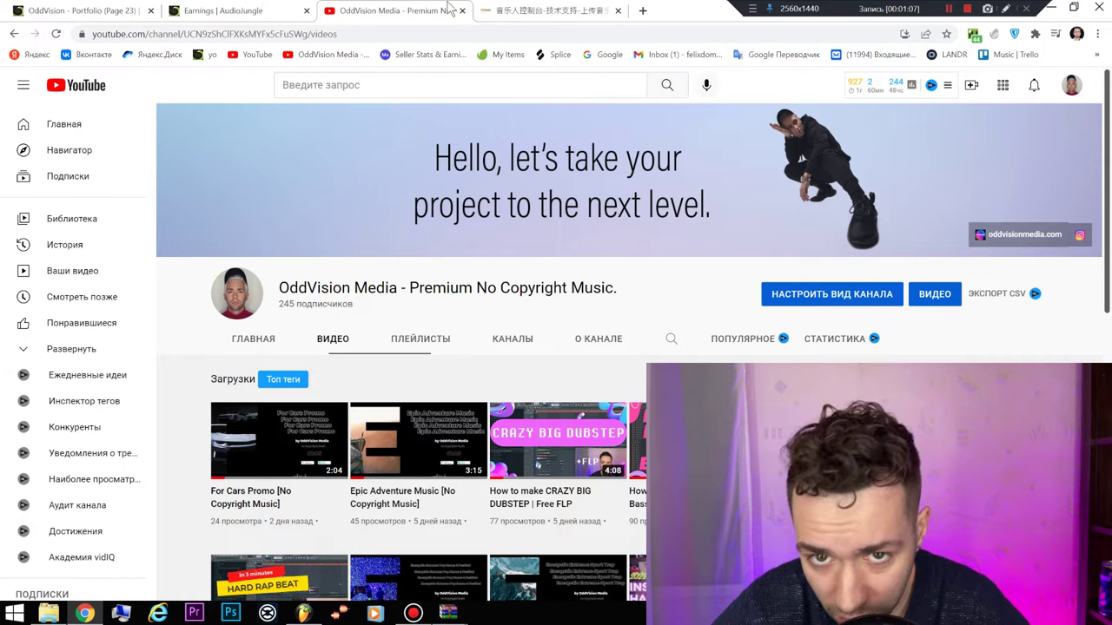
{"action": "left_click", "coordinate": [243, 8]}
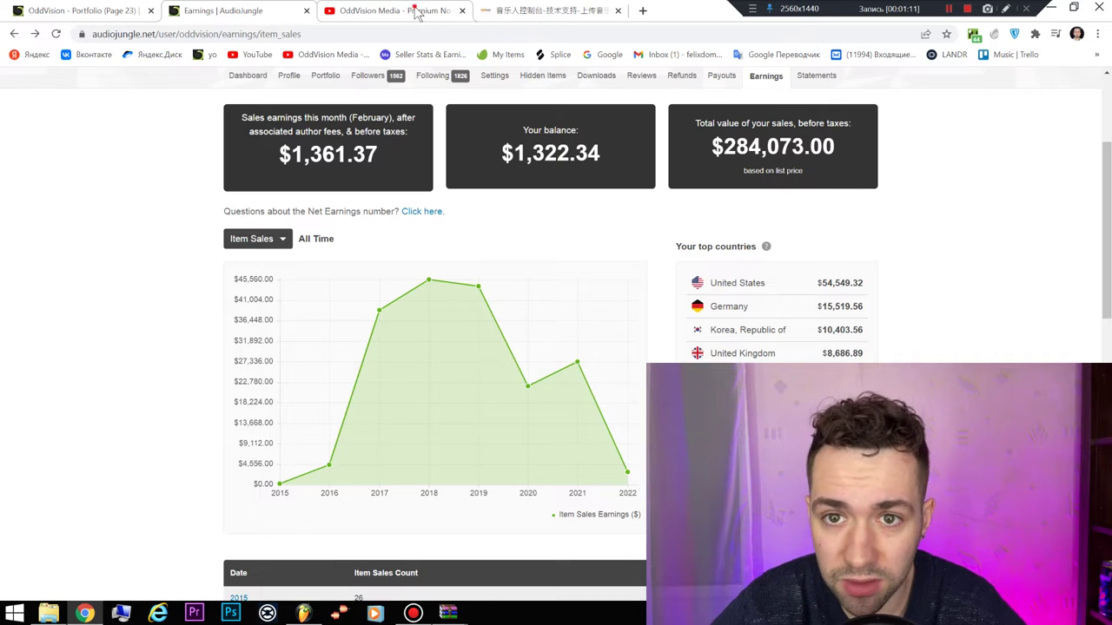
{"action": "left_click", "coordinate": [417, 12]}
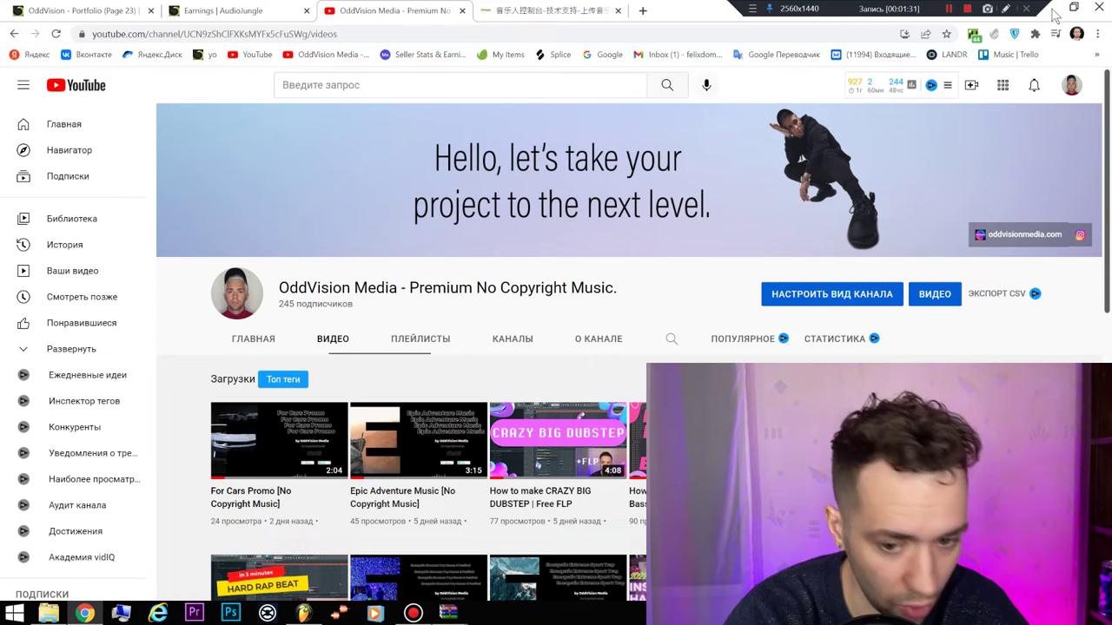
{"action": "left_click", "coordinate": [1050, 11]}
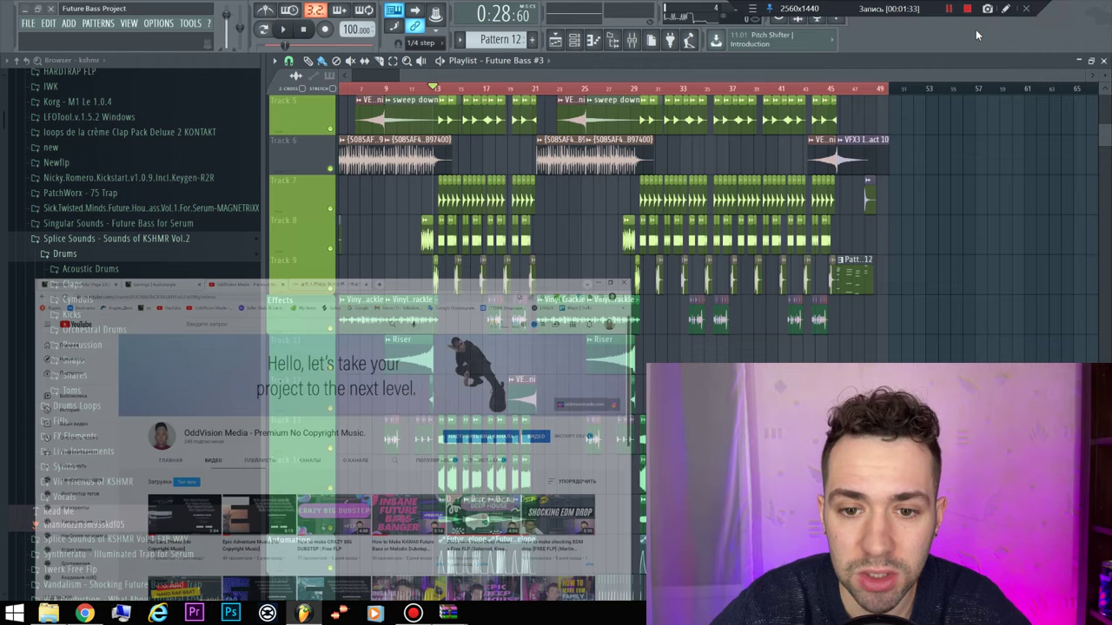
Inspect the Pattern 4 clip on the Chords track at the drop in the piano roll and close it
{"action": "scroll", "coordinate": [521, 235], "scroll_direction": "down", "scroll_amount": 5}
{"action": "scroll", "coordinate": [493, 224], "scroll_direction": "up", "scroll_amount": 5}
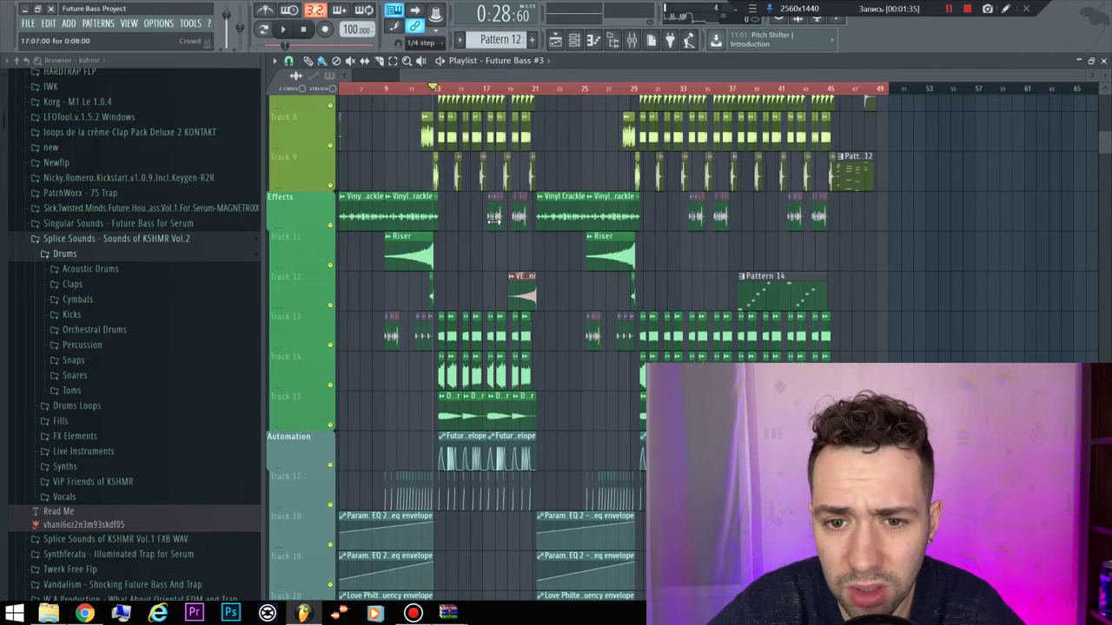
{"action": "scroll", "coordinate": [390, 91], "scroll_direction": "up", "scroll_amount": 4}
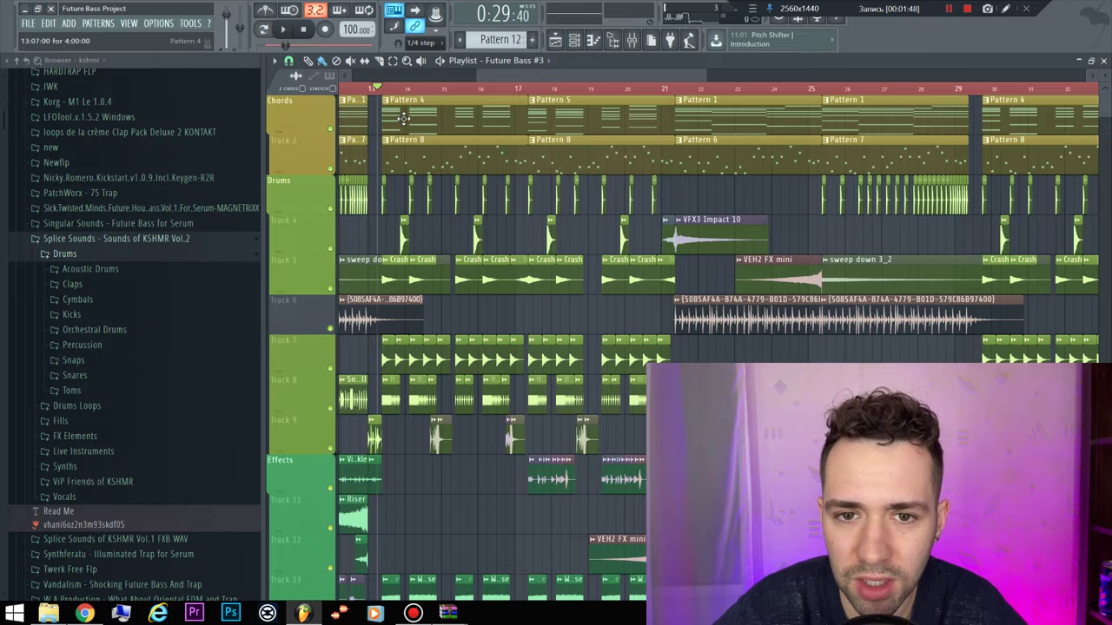
{"action": "double_click", "coordinate": [403, 118]}
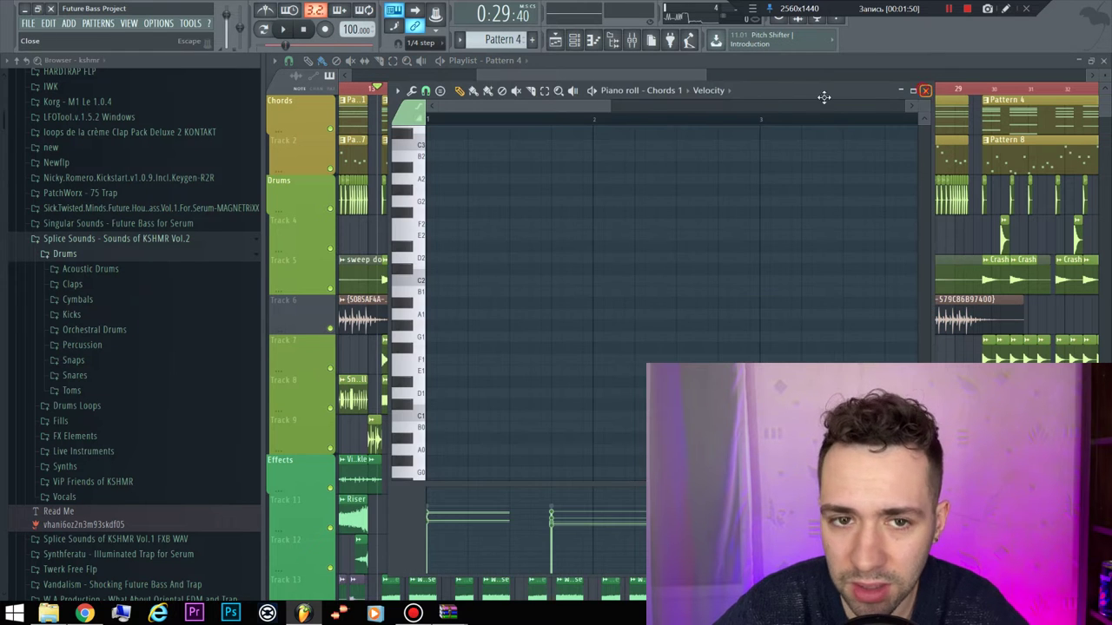
{"action": "key", "text": "Escape"}
Show the channel rack and loop Pattern 4 in pattern mode to audition its chord layers individually
{"action": "left_click", "coordinate": [574, 42]}
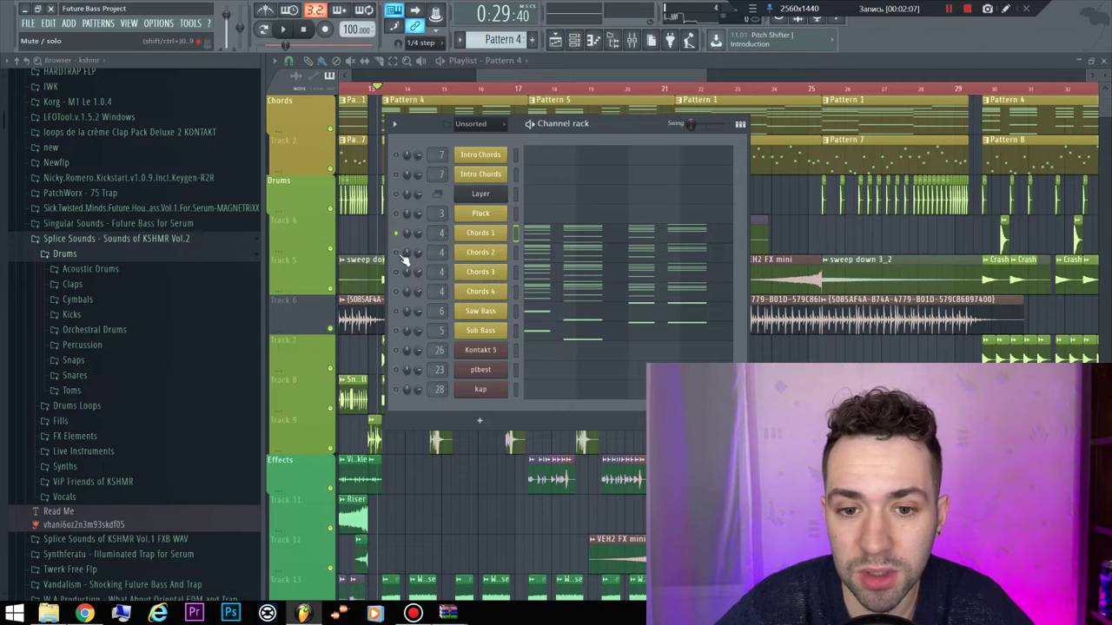
{"action": "key", "text": "space"}
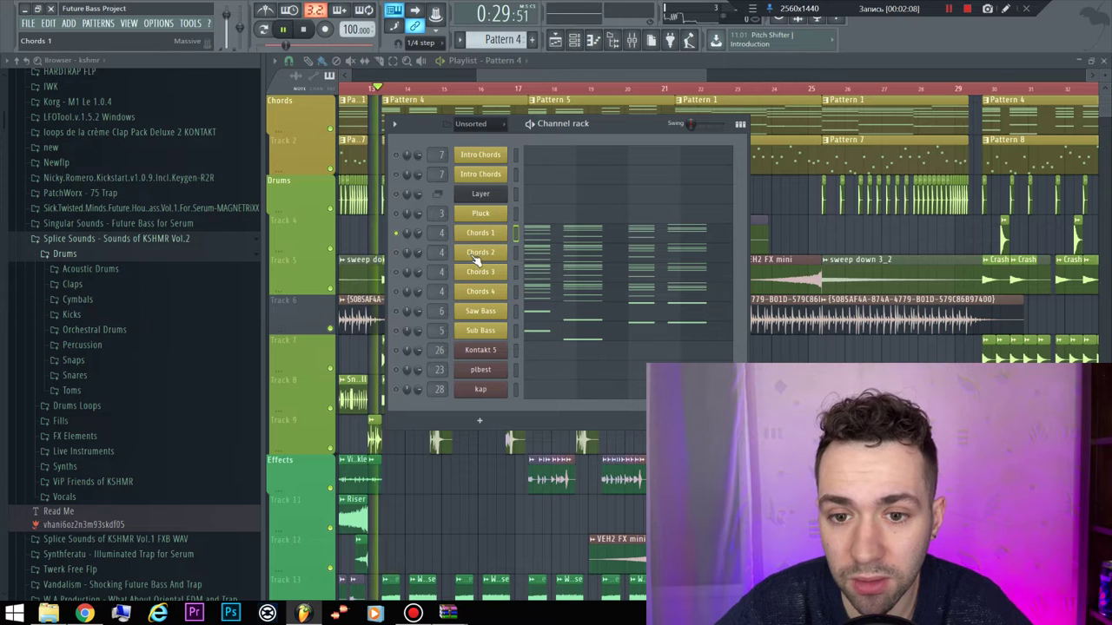
{"action": "key", "text": "space"}
{"action": "left_click", "coordinate": [264, 31]}
{"action": "key", "text": "space"}
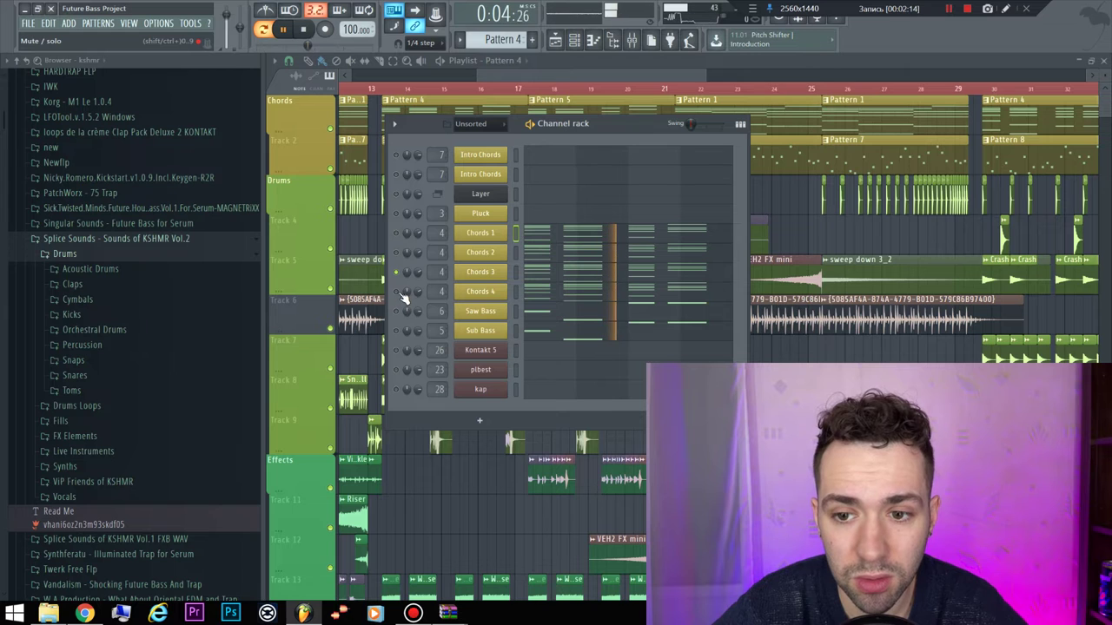
Bring in the Saw Bass, Sub Bass and Chords channels until the full Pattern 4 stack plays together, and stop playback
{"action": "left_click", "coordinate": [396, 311]}
{"action": "left_click", "coordinate": [397, 331]}
{"action": "left_click", "coordinate": [396, 272]}
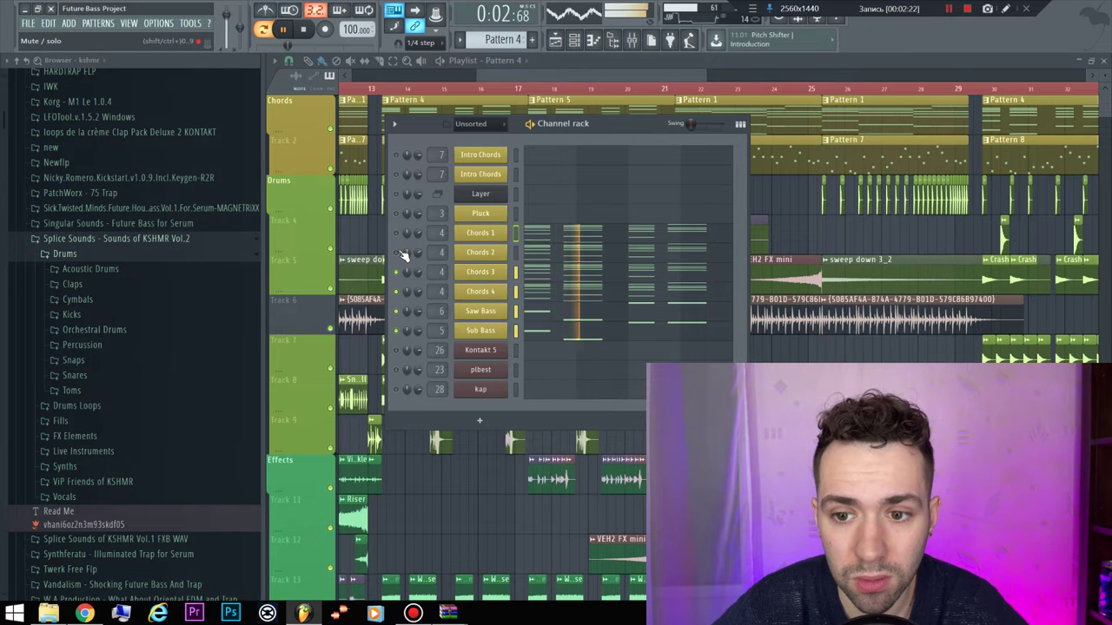
{"action": "left_click", "coordinate": [397, 253]}
{"action": "left_click", "coordinate": [397, 234]}
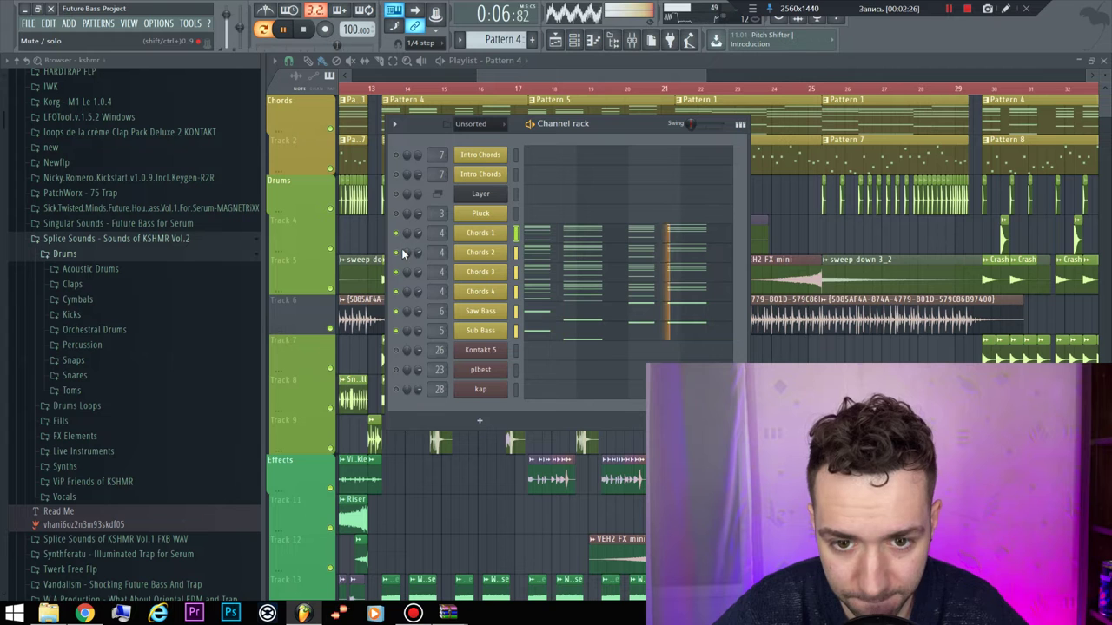
{"action": "key", "text": "space"}
{"action": "key", "text": "F6"}
Play the song from the drop at bar 13 while viewing the Future Bass Chords 1 envelope automation
{"action": "scroll", "coordinate": [405, 318], "scroll_direction": "down", "scroll_amount": 3}
{"action": "scroll", "coordinate": [405, 318], "scroll_direction": "down", "scroll_amount": 5}
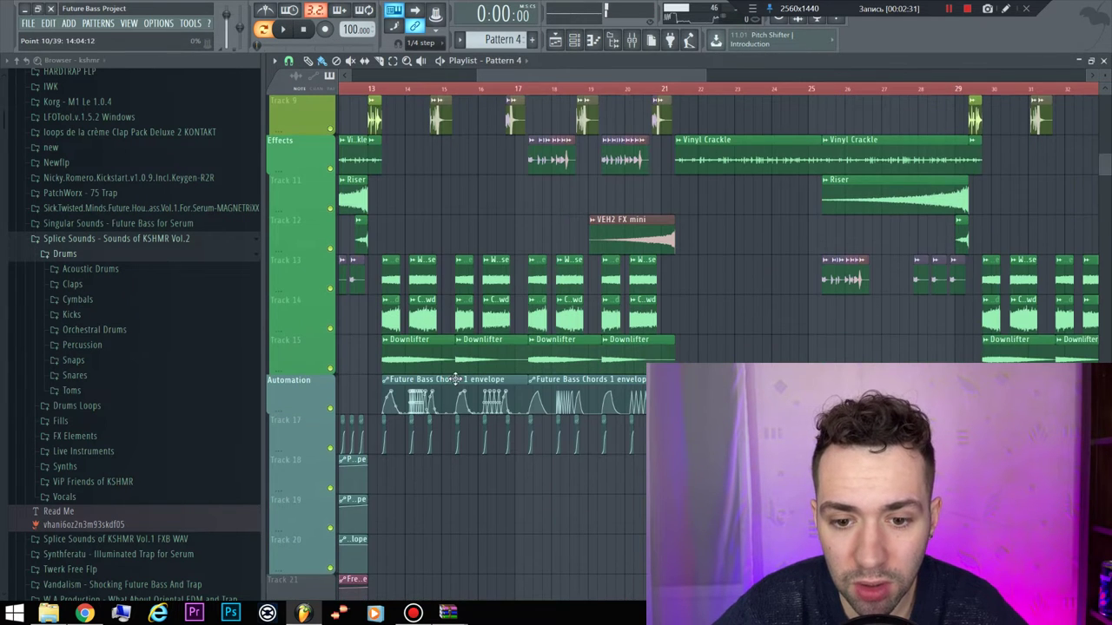
{"action": "left_click", "coordinate": [387, 91]}
{"action": "key", "text": "space"}
{"action": "scroll", "coordinate": [319, 531], "scroll_direction": "down", "scroll_amount": 4}
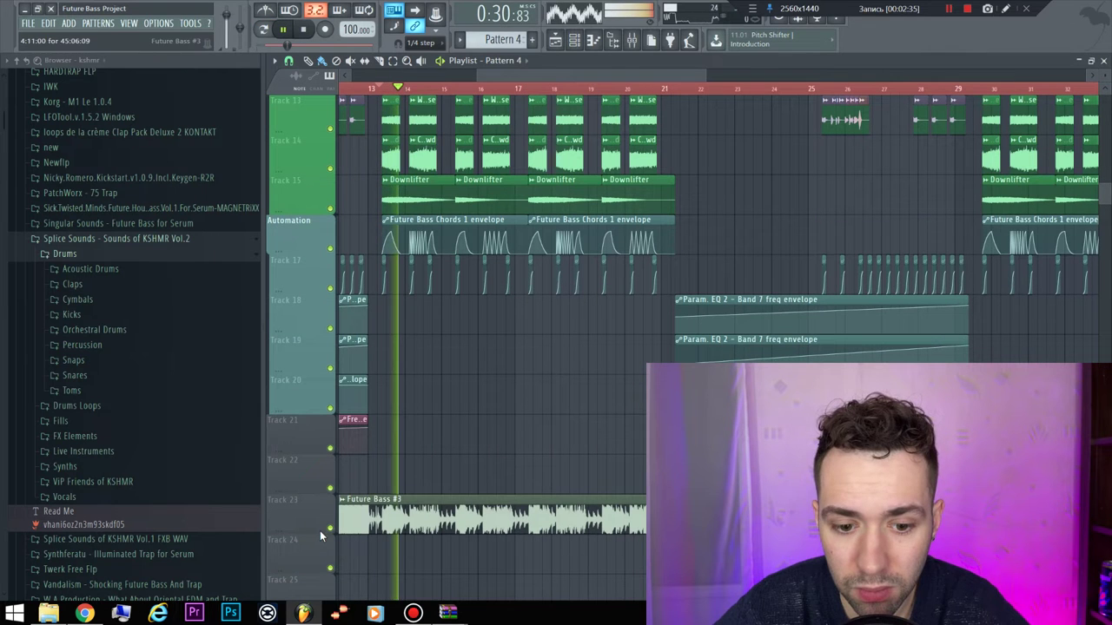
Stop playback and delete the Future Bass #3 audio clip from Track 23
{"action": "key", "text": "space"}
{"action": "key", "text": "F6"}
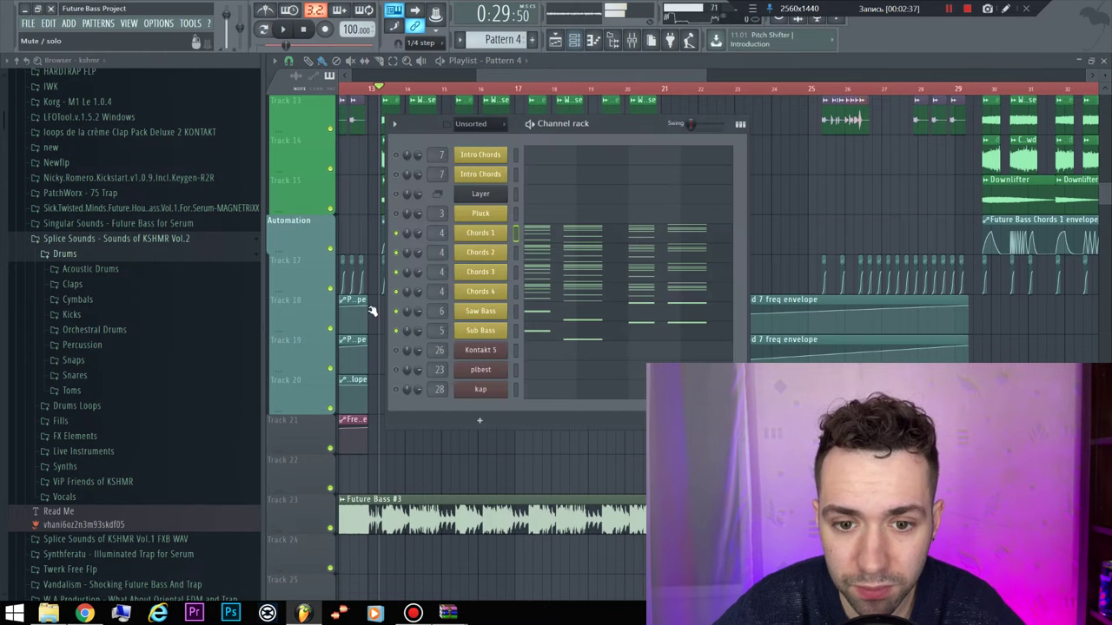
{"action": "right_click", "coordinate": [380, 514]}
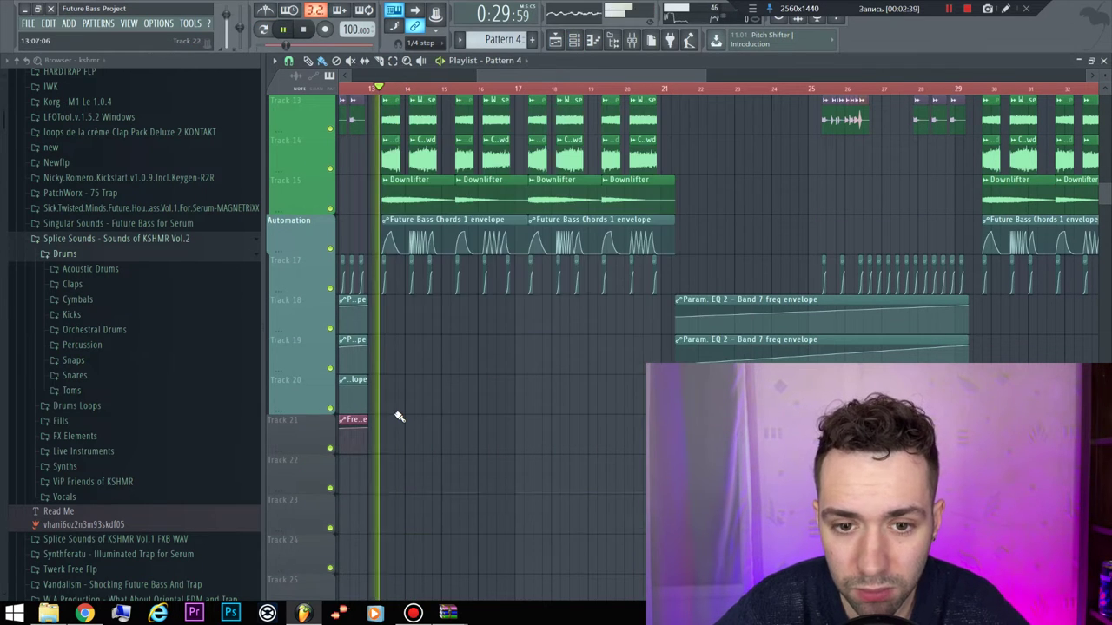
Open the Pluck notes of Pattern 8 on Track 2, listen to them in pattern mode, and stop playback
{"action": "scroll", "coordinate": [400, 432], "scroll_direction": "up", "scroll_amount": 9}
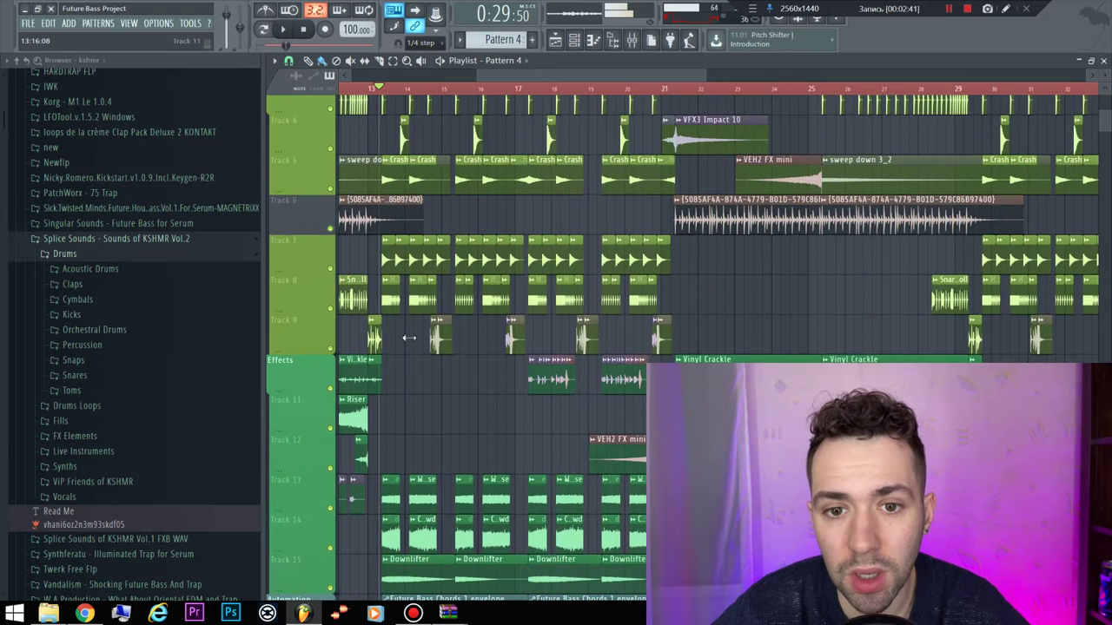
{"action": "scroll", "coordinate": [421, 162], "scroll_direction": "up", "scroll_amount": 3}
{"action": "double_click", "coordinate": [415, 166]}
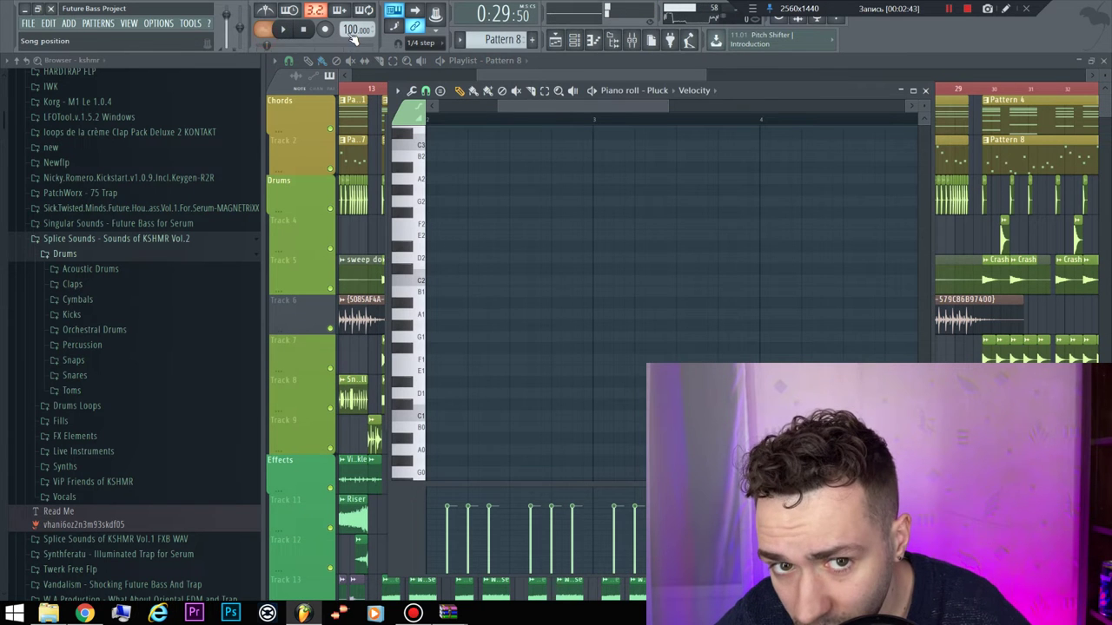
{"action": "key", "text": "space"}
{"action": "left_click", "coordinate": [927, 91]}
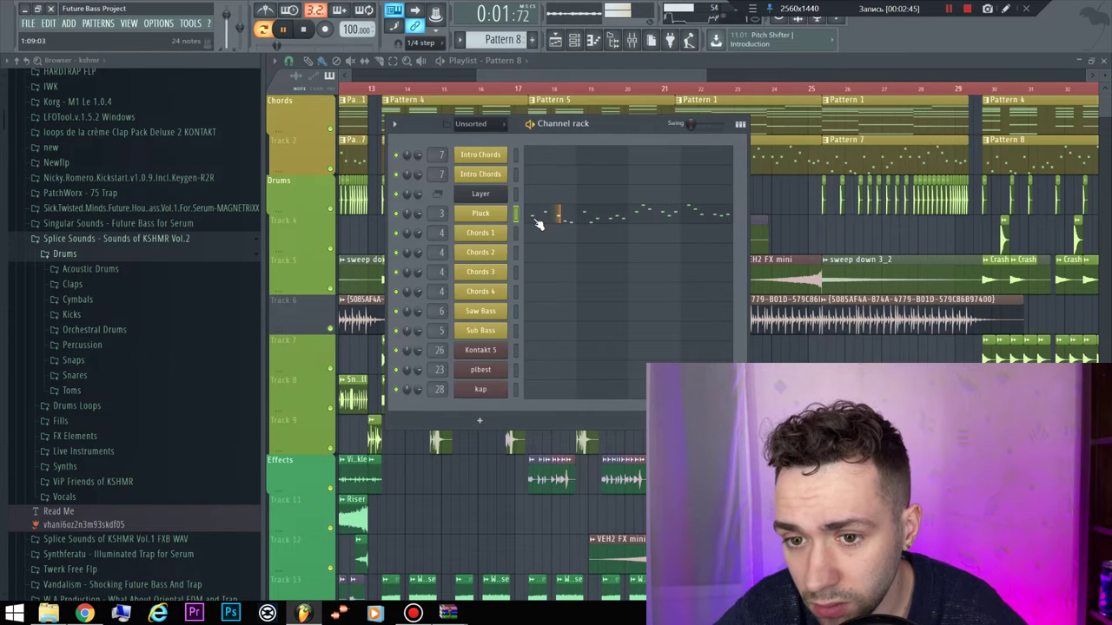
{"action": "left_click", "coordinate": [720, 67]}
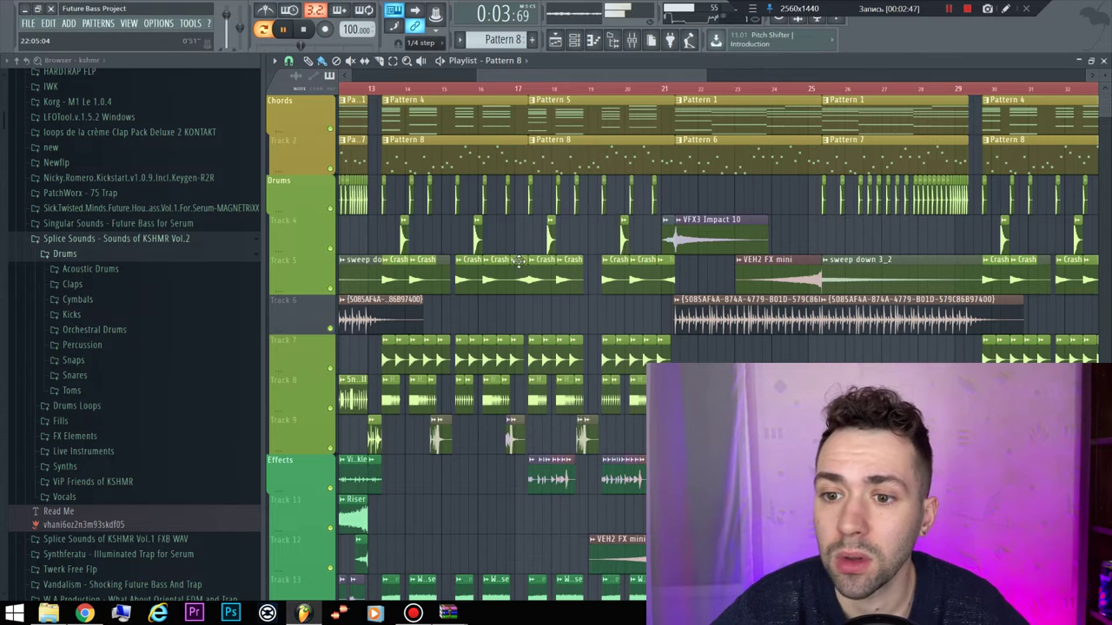
{"action": "key", "text": "space"}
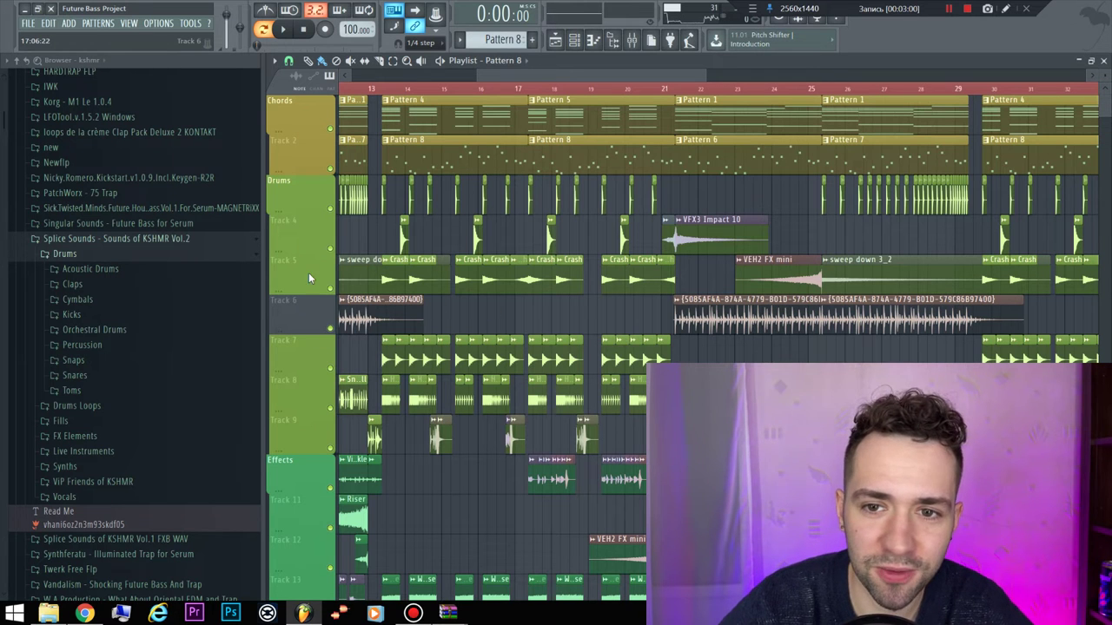
Collapse the Splice Sounds - Sounds of KSHMR Vol.2 folder and look through the Future Bass folder's sample packs
{"action": "left_click", "coordinate": [79, 241]}
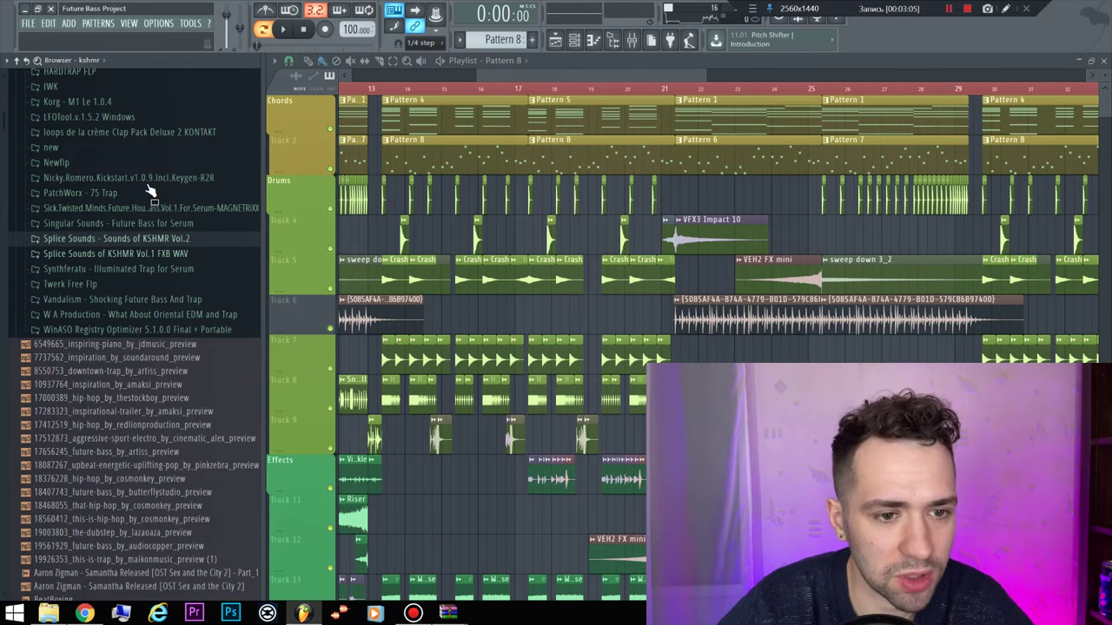
{"action": "scroll", "coordinate": [106, 196], "scroll_direction": "up", "scroll_amount": 5}
{"action": "scroll", "coordinate": [104, 235], "scroll_direction": "up", "scroll_amount": 10}
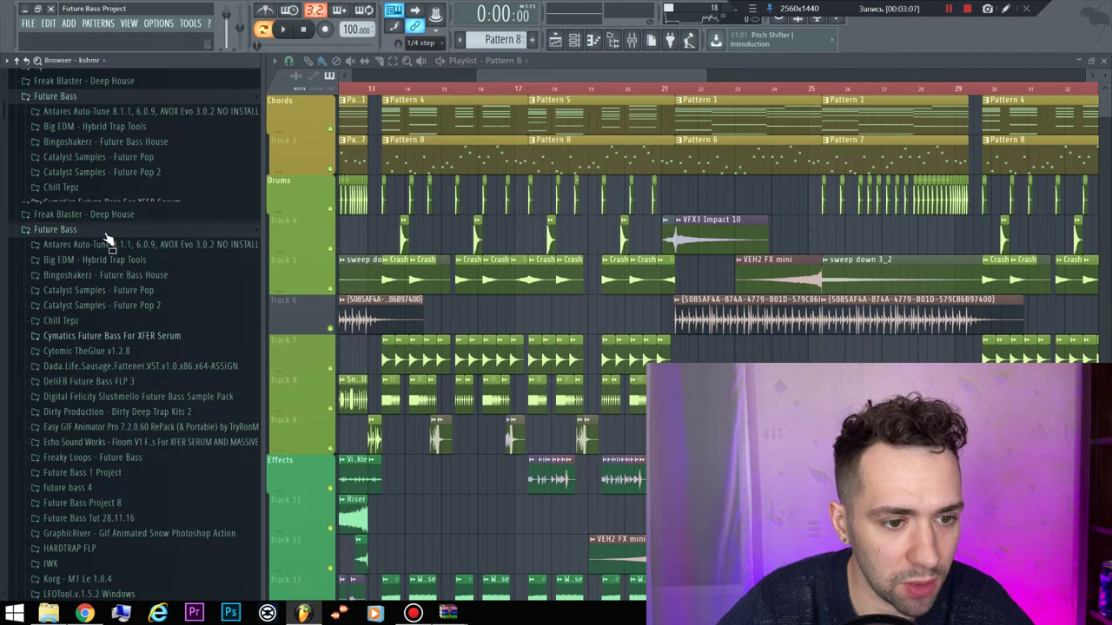
{"action": "scroll", "coordinate": [104, 237], "scroll_direction": "down", "scroll_amount": 8}
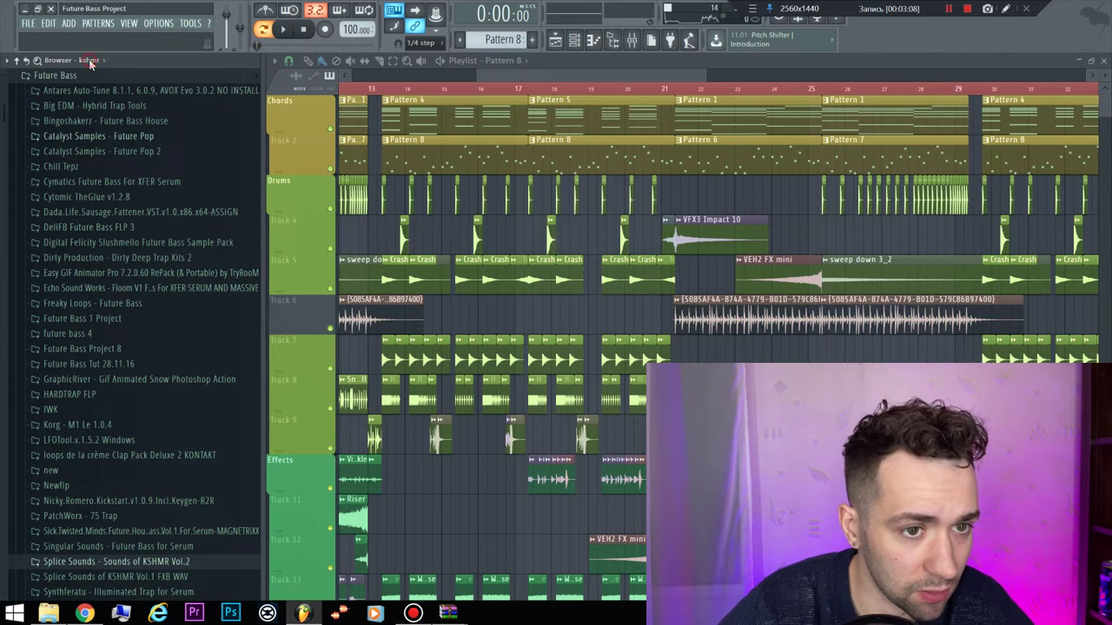
Switch the browser to the projects folder and expand Vandalism - Ultra Relaxing Melodies
{"action": "left_click", "coordinate": [70, 61]}
{"action": "left_click", "coordinate": [103, 95]}
{"action": "scroll", "coordinate": [113, 345], "scroll_direction": "down", "scroll_amount": 15}
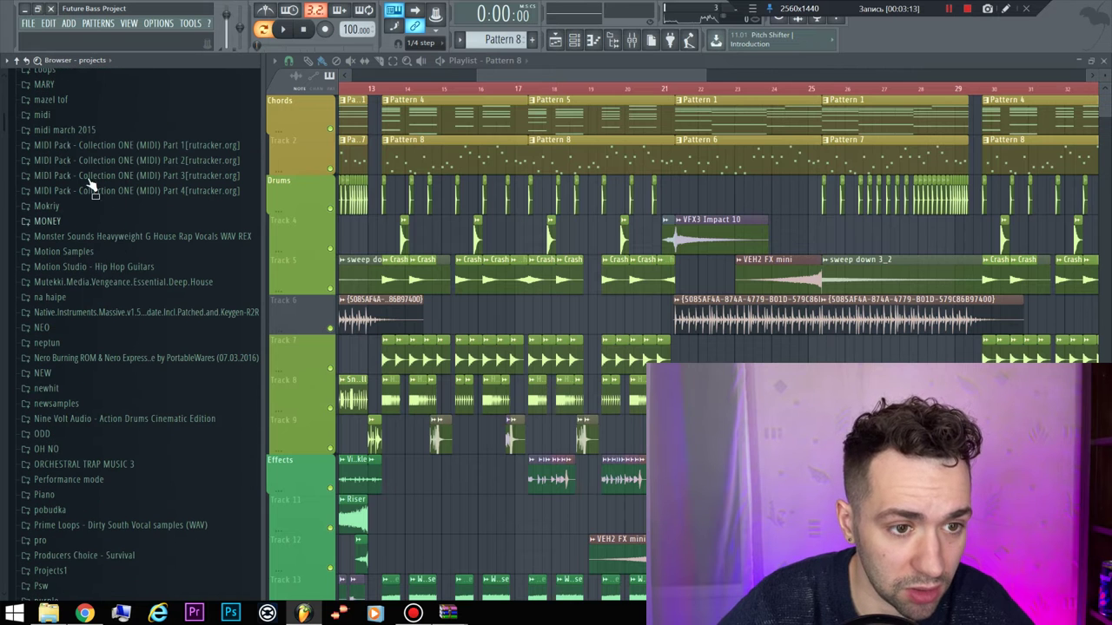
{"action": "scroll", "coordinate": [87, 382], "scroll_direction": "down", "scroll_amount": 14}
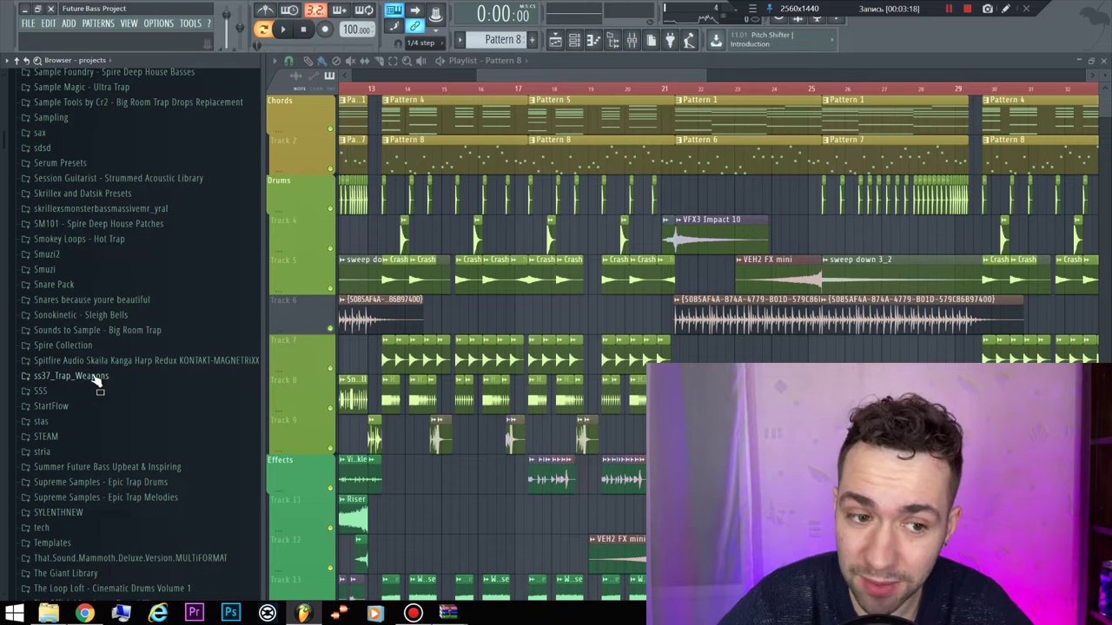
{"action": "scroll", "coordinate": [39, 356], "scroll_direction": "down", "scroll_amount": 9}
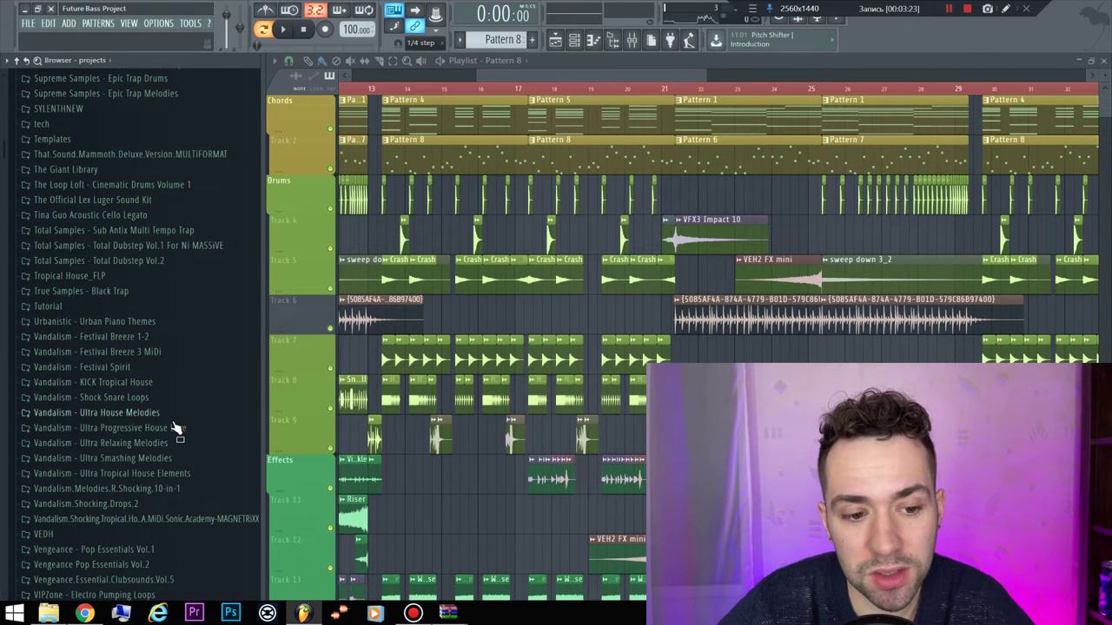
{"action": "left_click", "coordinate": [78, 445]}
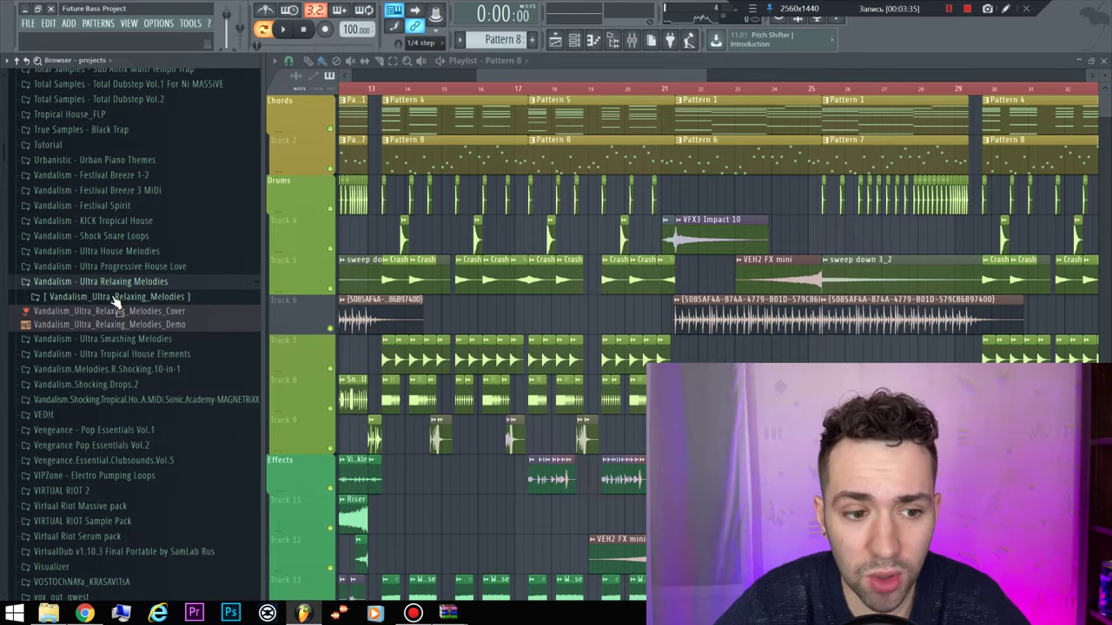
Expand the [Vandalism_Ultra_Relaxing_Melodies] folder to list its MIDI files and show the channel rack
{"action": "left_click", "coordinate": [113, 297]}
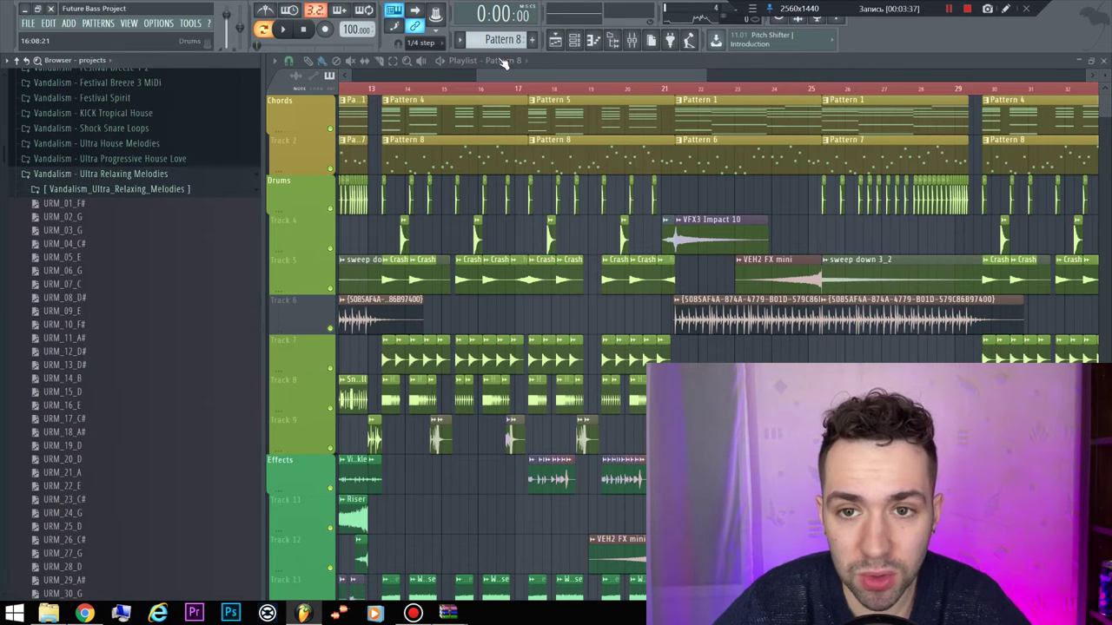
{"action": "left_click", "coordinate": [574, 40]}
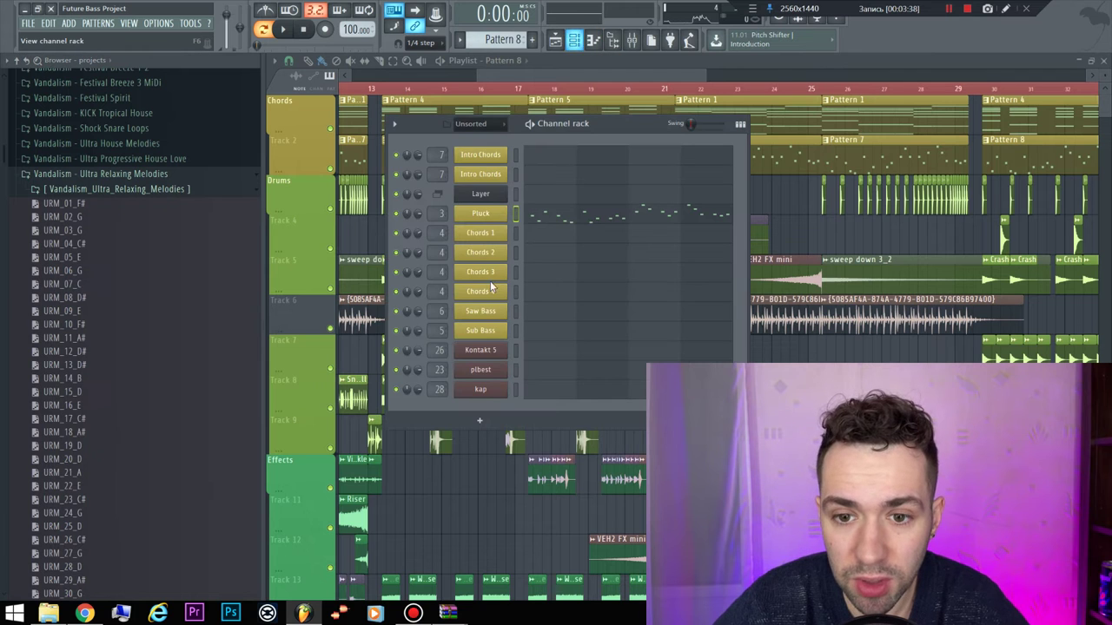
{"action": "left_click", "coordinate": [483, 125]}
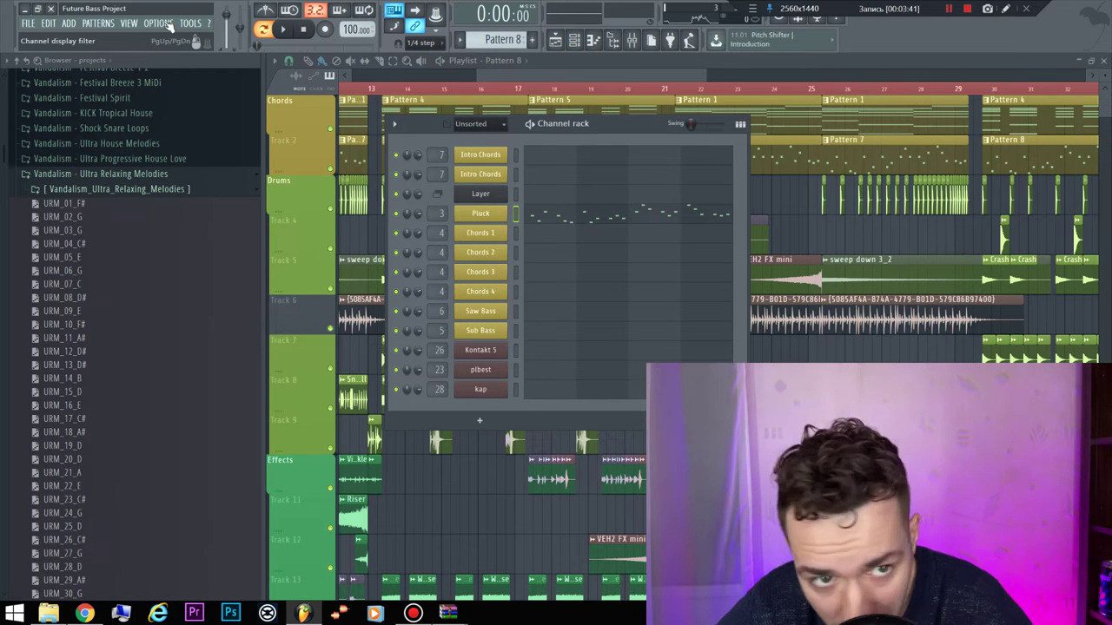
{"action": "left_click", "coordinate": [68, 22]}
{"action": "mouse_move", "coordinate": [85, 37]}
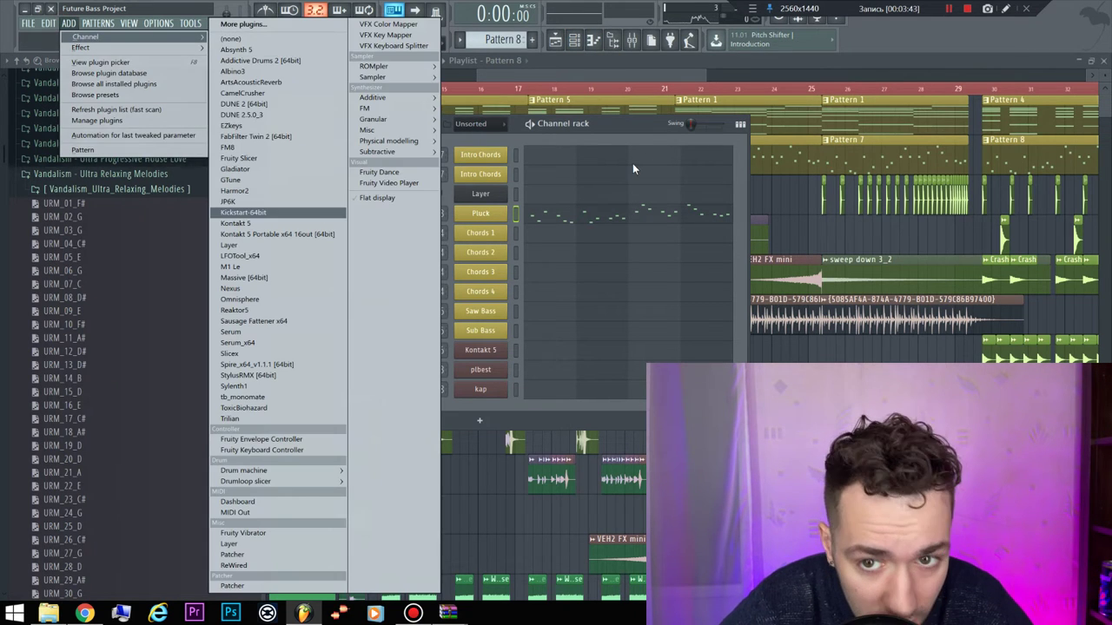
{"action": "left_click", "coordinate": [648, 130]}
Load the URM_01_F# MIDI file onto the Chords 3 channel in a new Pattern 9 and play it
{"action": "key", "text": "F4"}
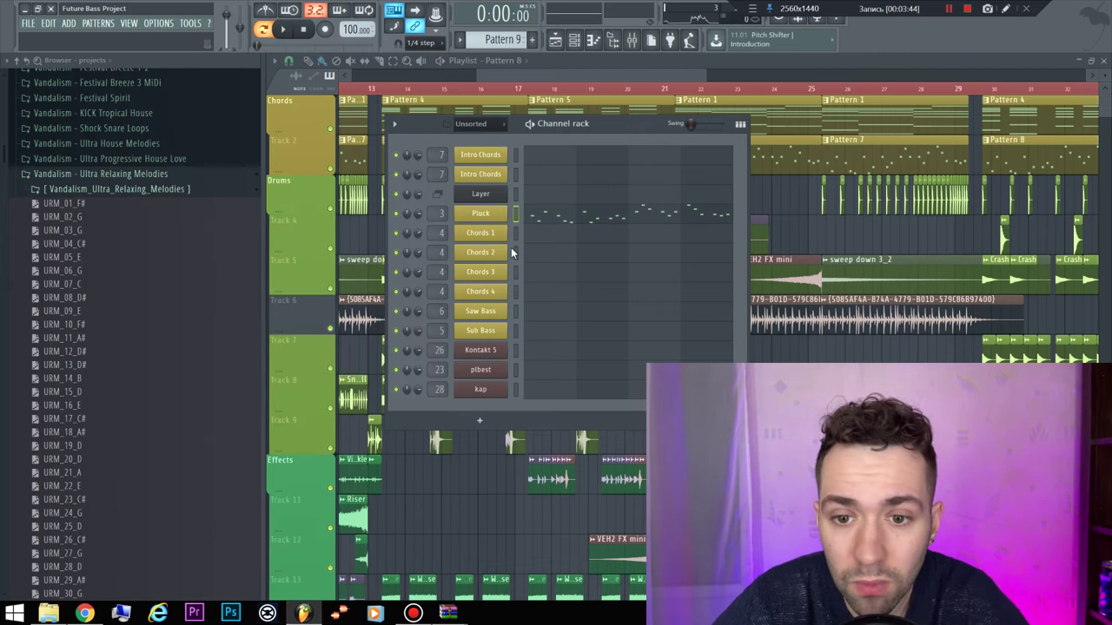
{"action": "key", "text": "v"}
{"action": "left_click_drag", "start_coordinate": [74, 204], "coordinate": [522, 271]}
{"action": "key", "text": "space"}
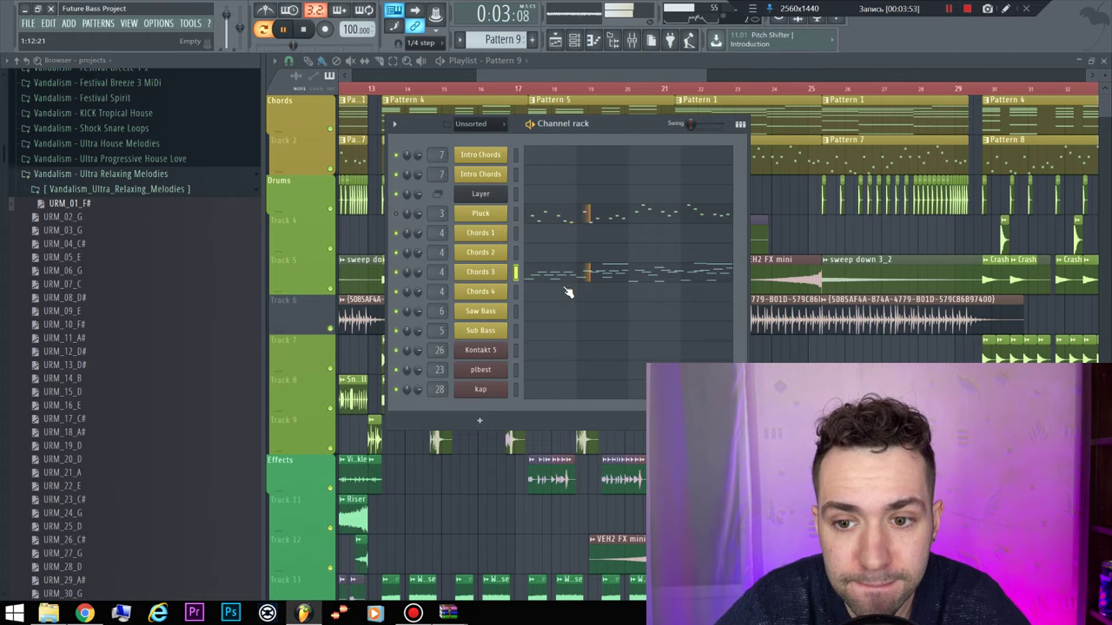
Import the URM_04_C# MIDI file onto the Chords 3 channel, listen to it and stop playback
{"action": "left_click", "coordinate": [98, 243]}
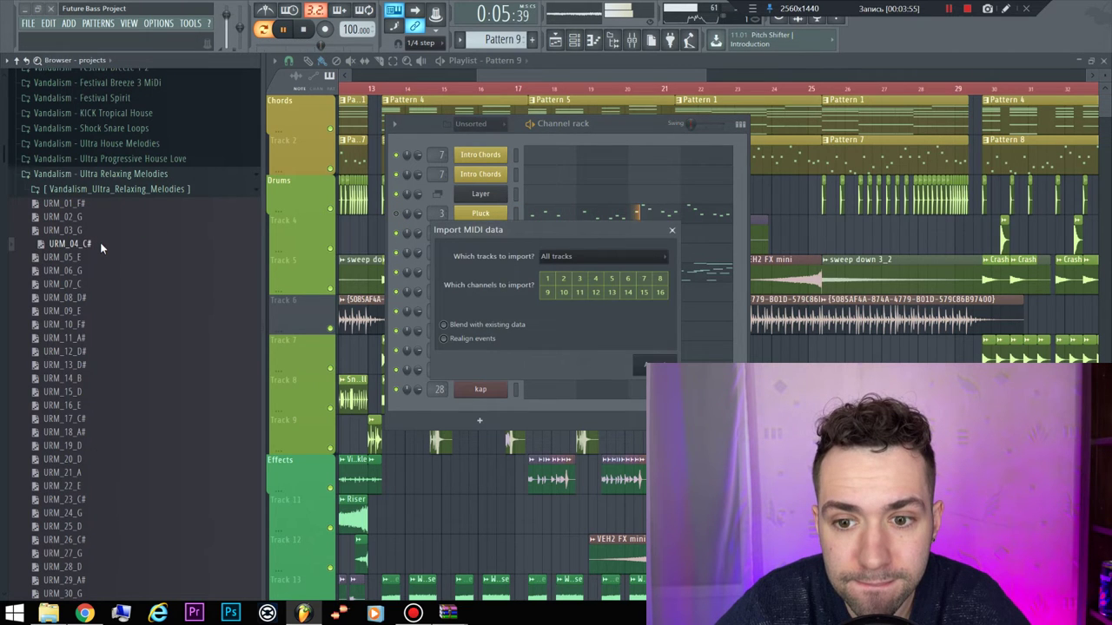
{"action": "left_click", "coordinate": [627, 278]}
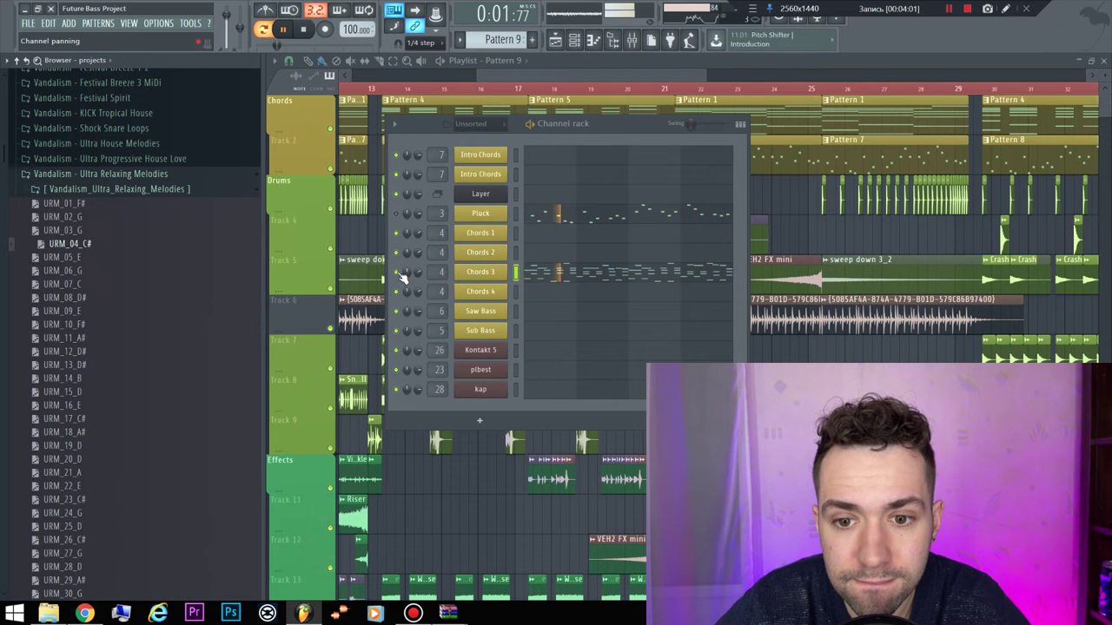
{"action": "key", "text": "space"}
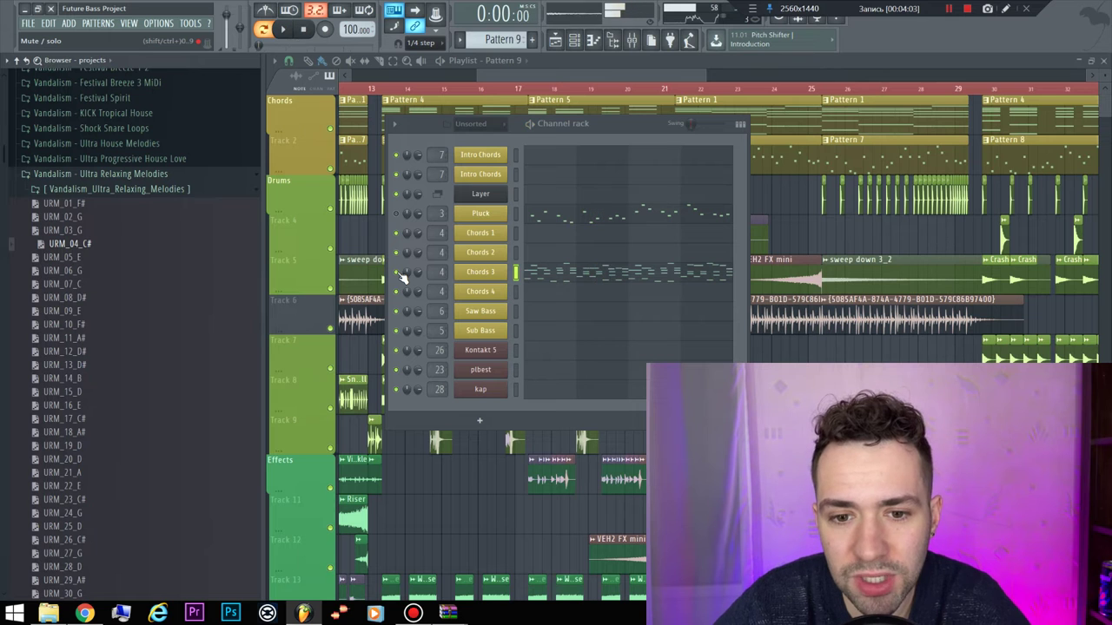
Remove the imported notes from the Chords 3 channel and close the channel rack to show the whole playlist arrangement
{"action": "right_click", "coordinate": [502, 277]}
{"action": "left_click", "coordinate": [613, 275]}
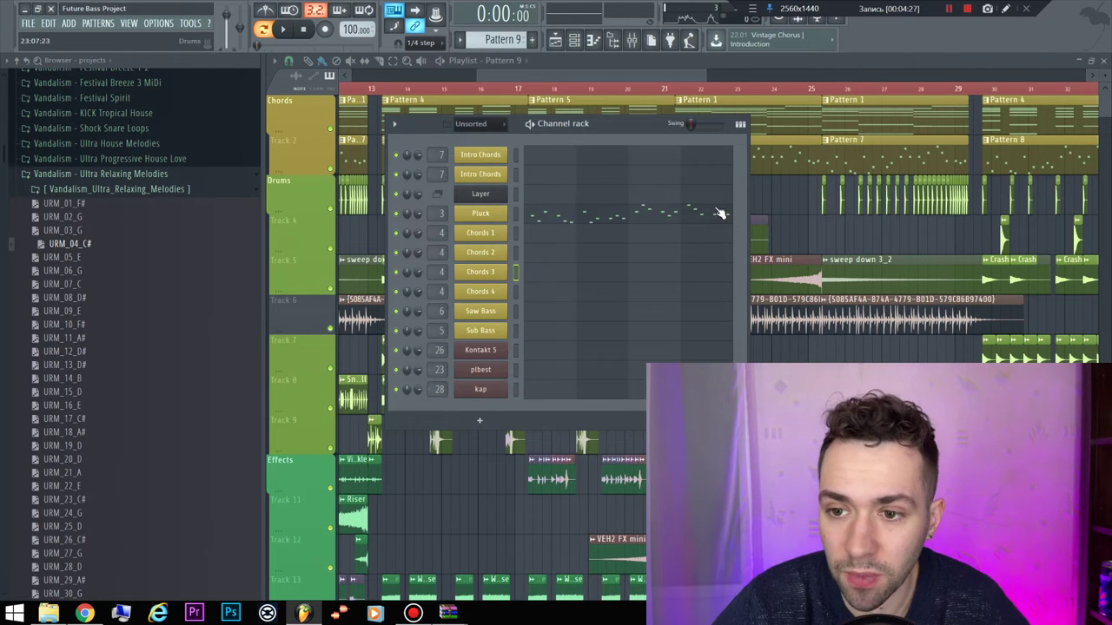
{"action": "right_click", "coordinate": [758, 201]}
{"action": "scroll", "coordinate": [516, 241], "scroll_direction": "down", "scroll_amount": 5}
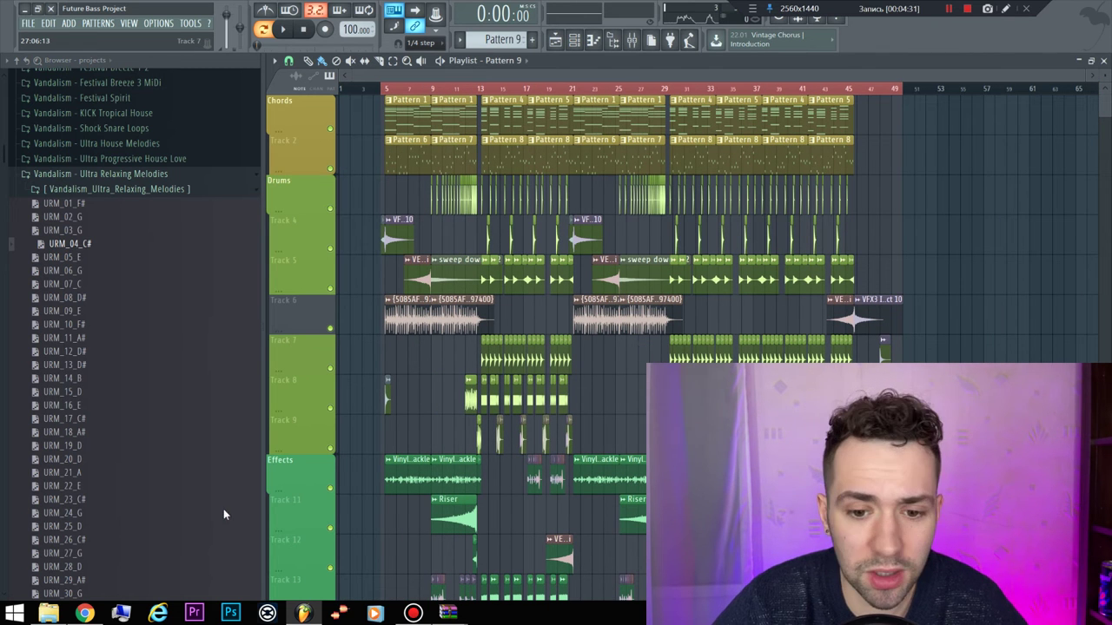
Switch to Chrome and look over the Future Bass items on page 23 of the OddVision AudioJungle portfolio
{"action": "left_click", "coordinate": [85, 614]}
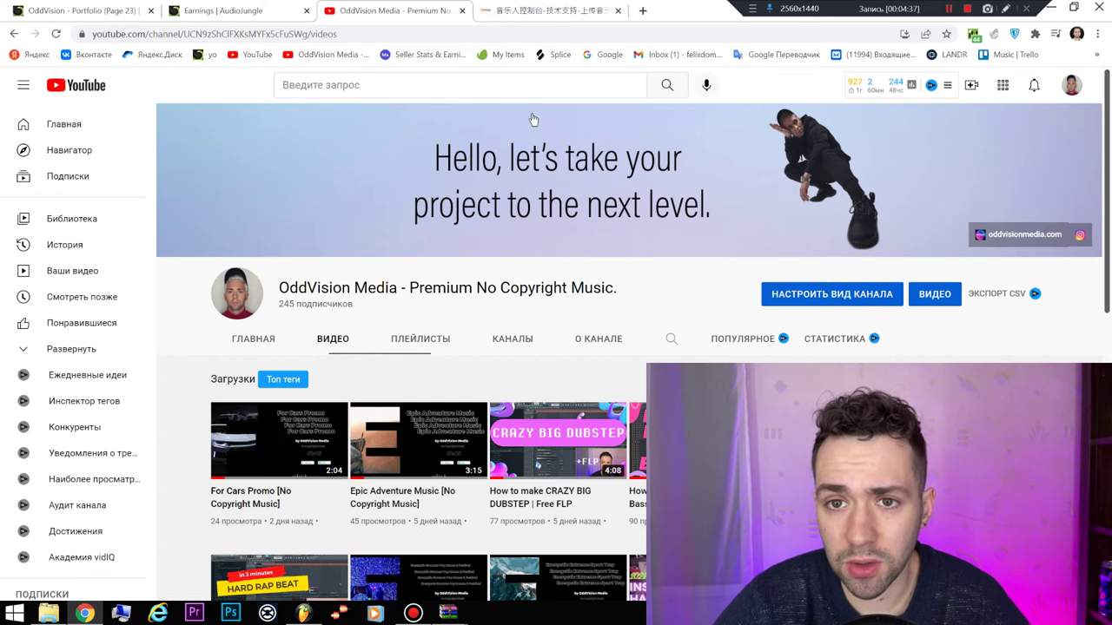
{"action": "left_click", "coordinate": [70, 11]}
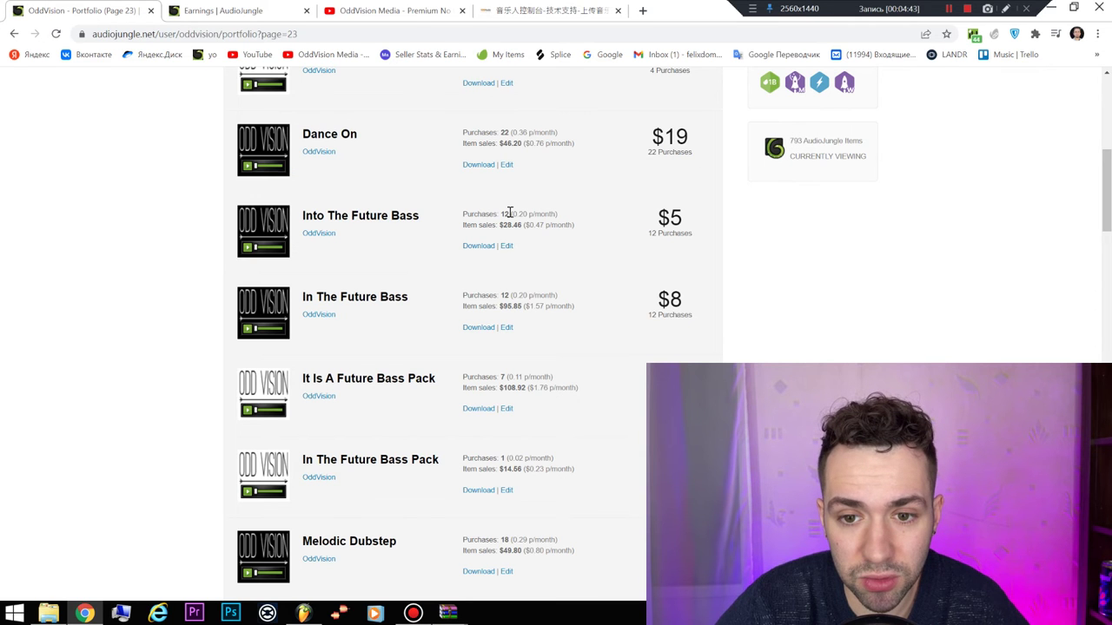
{"action": "scroll", "coordinate": [510, 213], "scroll_direction": "up", "scroll_amount": 5}
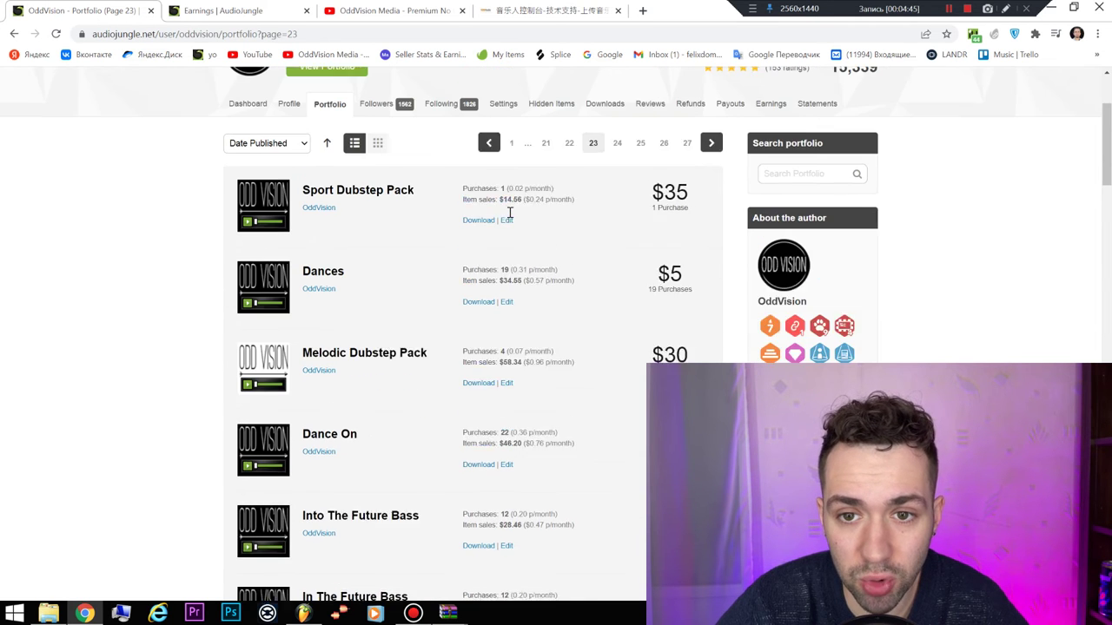
{"action": "scroll", "coordinate": [521, 463], "scroll_direction": "down", "scroll_amount": 6}
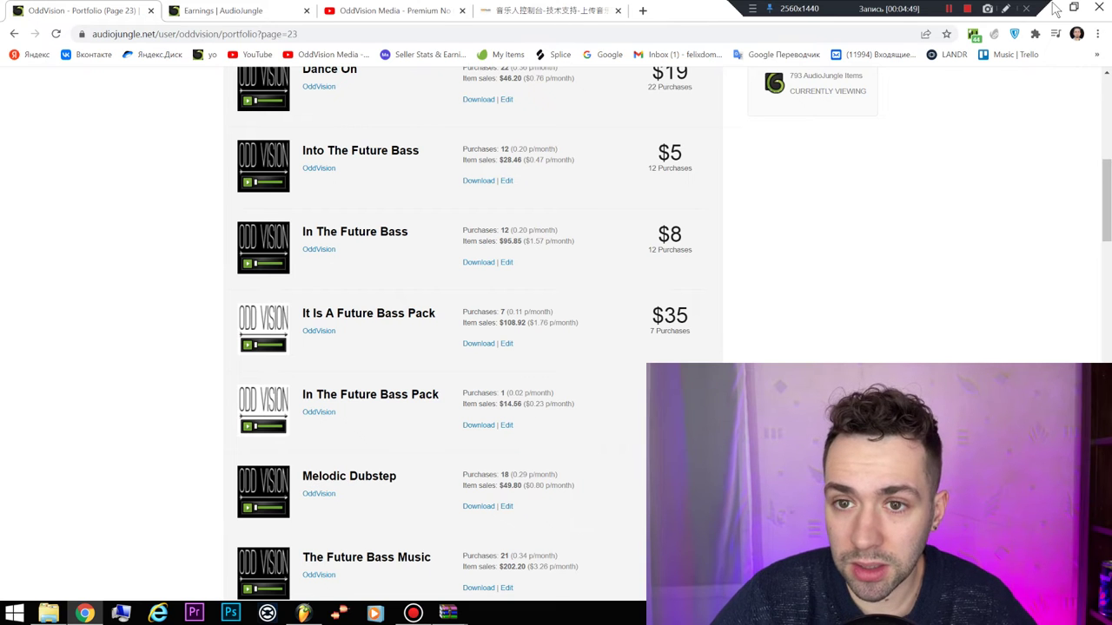
Open the 100Audio vendor dashboard's My Income page and examine the withdrawal amounts and the uncollected commissions per work
{"action": "left_click", "coordinate": [566, 16]}
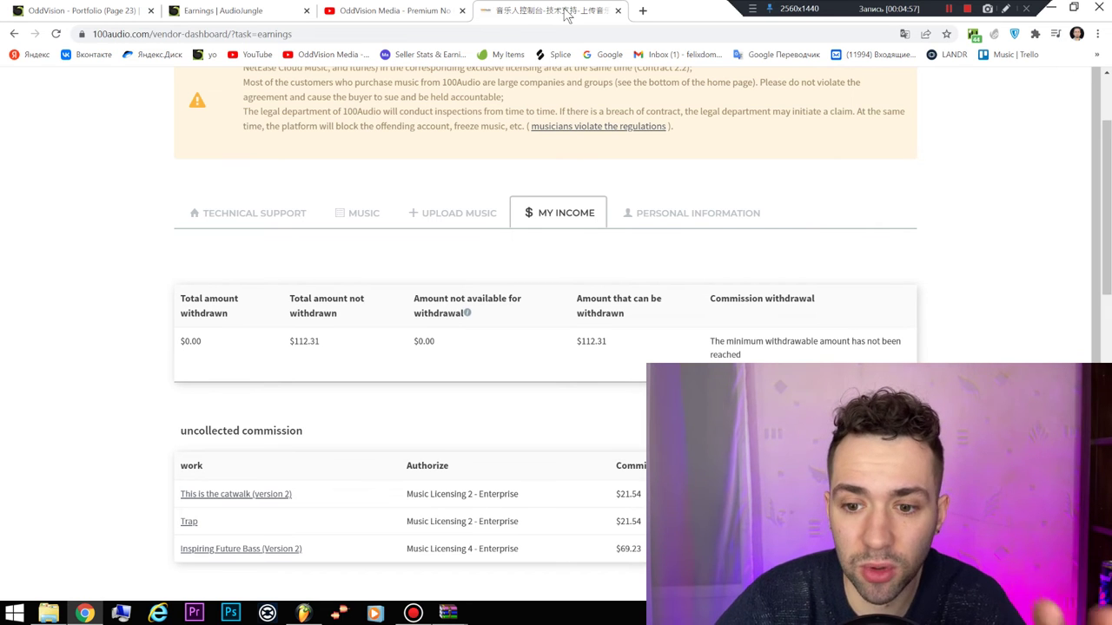
{"action": "scroll", "coordinate": [392, 118], "scroll_direction": "up", "scroll_amount": 3}
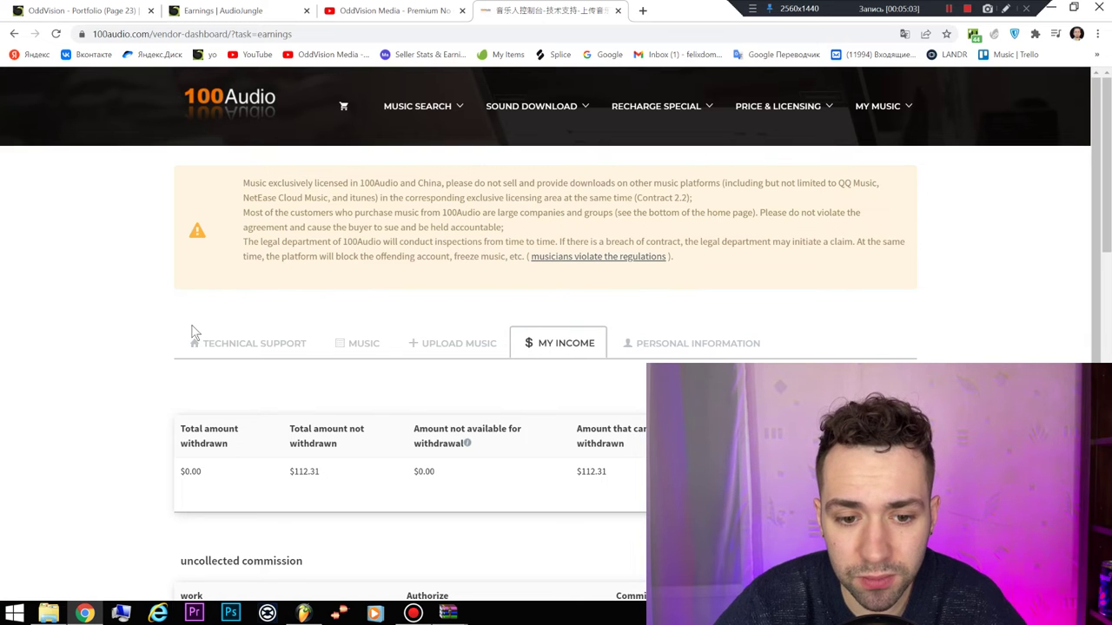
{"action": "scroll", "coordinate": [195, 369], "scroll_direction": "down", "scroll_amount": 1}
{"action": "scroll", "coordinate": [426, 304], "scroll_direction": "down", "scroll_amount": 3}
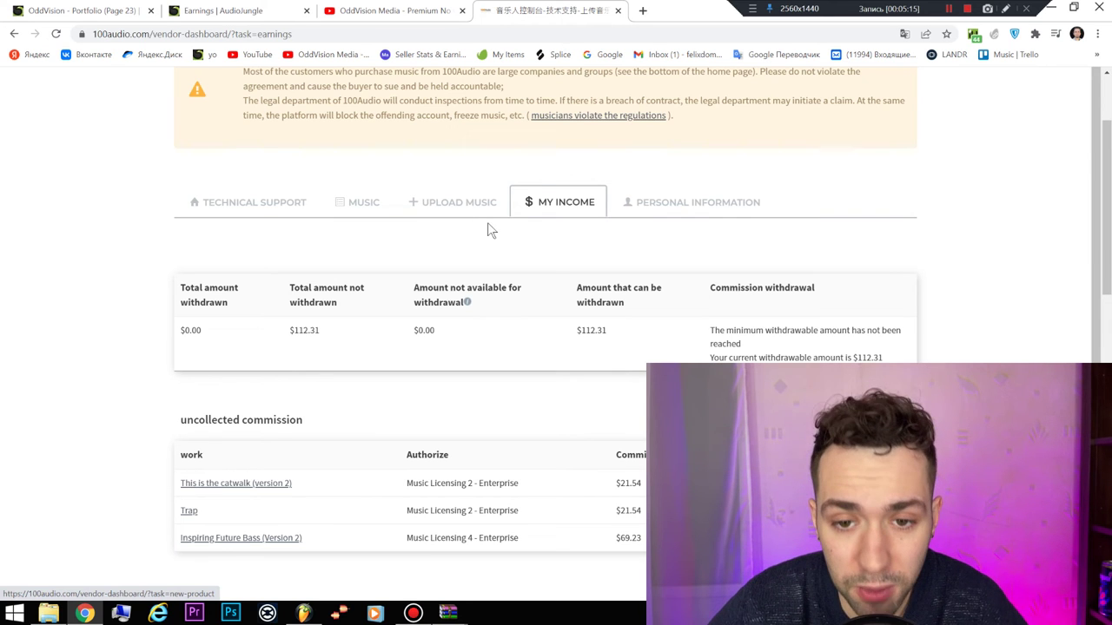
{"action": "scroll", "coordinate": [165, 369], "scroll_direction": "down", "scroll_amount": 2}
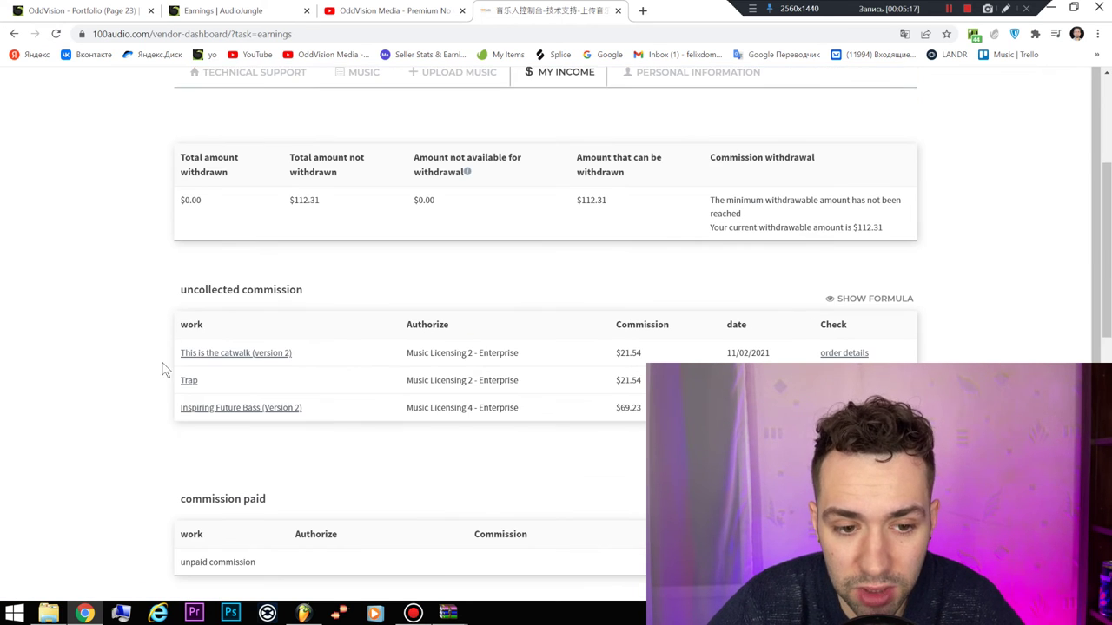
{"action": "scroll", "coordinate": [474, 95], "scroll_direction": "up", "scroll_amount": 1}
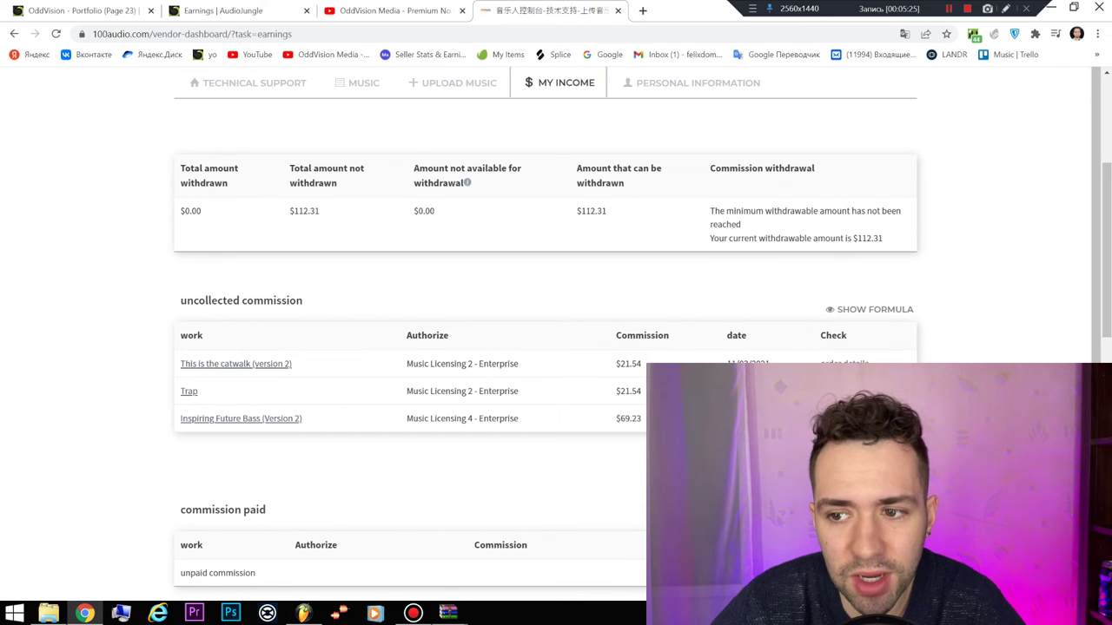
{"action": "scroll", "coordinate": [636, 431], "scroll_direction": "up", "scroll_amount": 2}
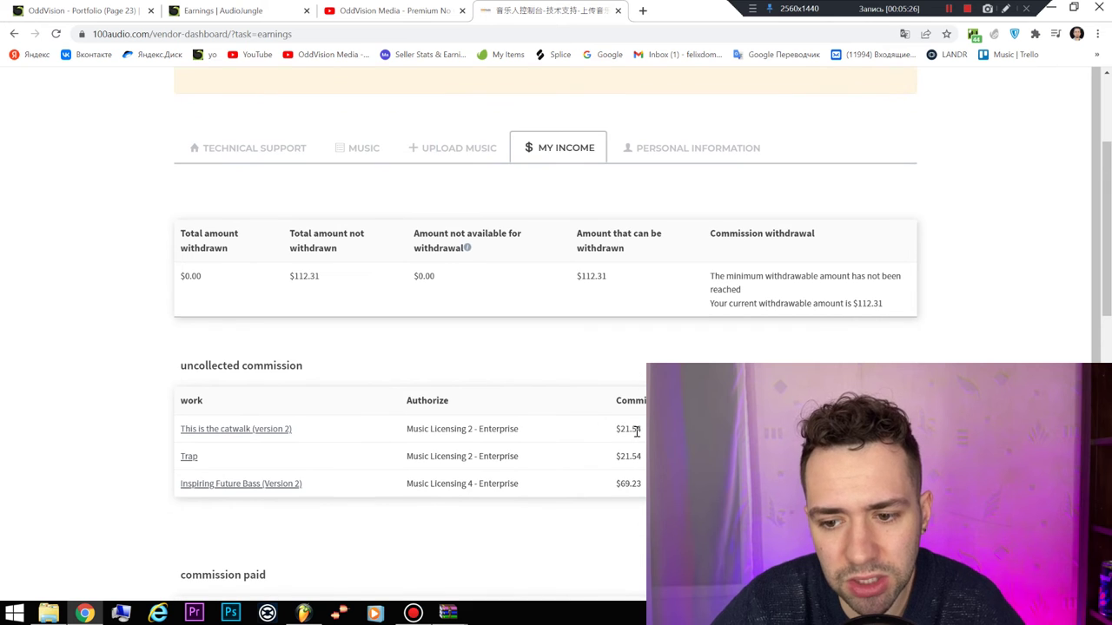